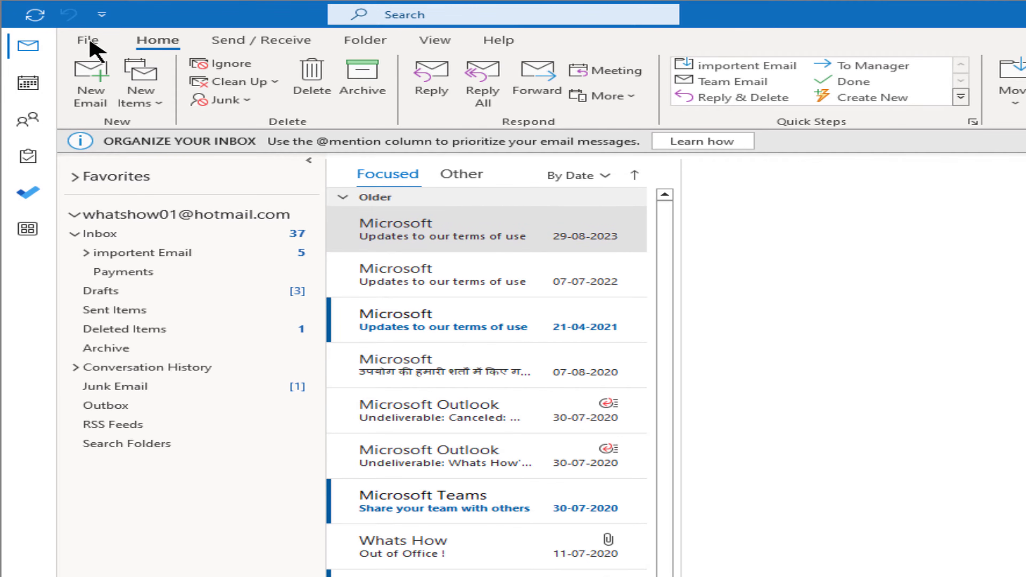
View the signature settings through the Mail options, and close both dialogs without making changes.
{"action": "left_click", "coordinate": [90, 41]}
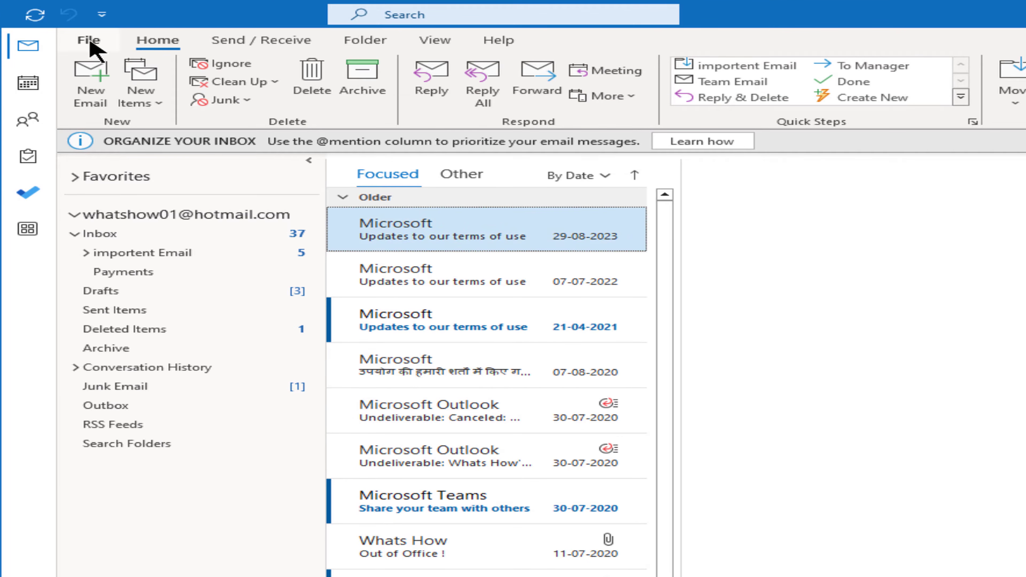
{"action": "left_click", "coordinate": [89, 41]}
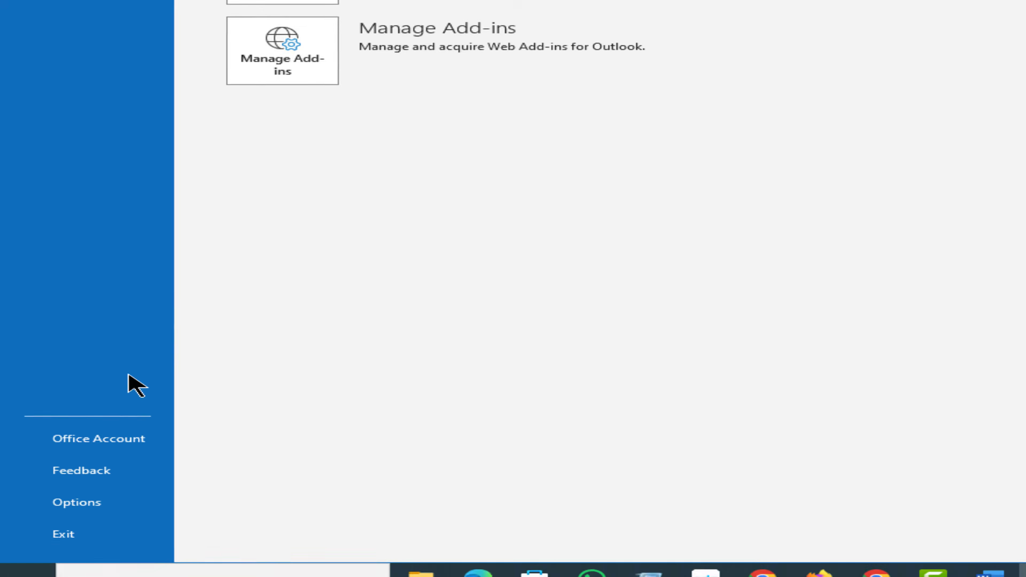
{"action": "left_click", "coordinate": [91, 485]}
{"action": "left_click", "coordinate": [319, 140]}
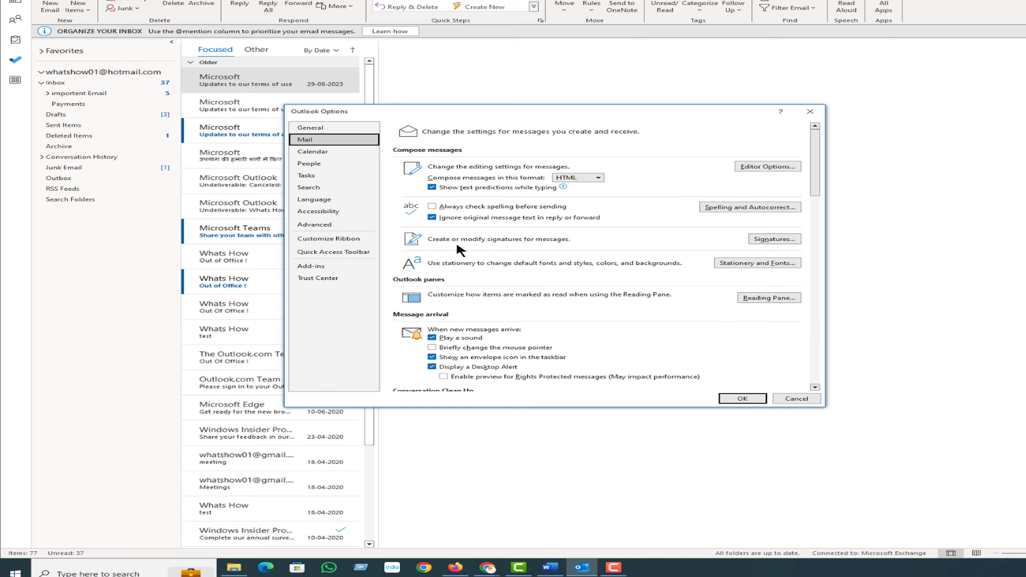
{"action": "left_click", "coordinate": [773, 239]}
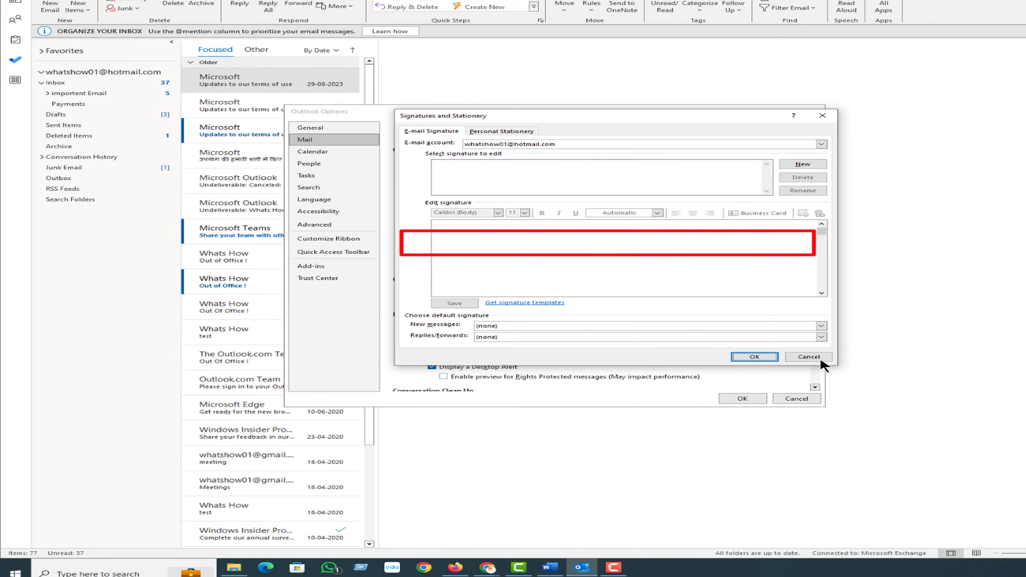
{"action": "left_click", "coordinate": [812, 357]}
{"action": "left_click", "coordinate": [804, 400]}
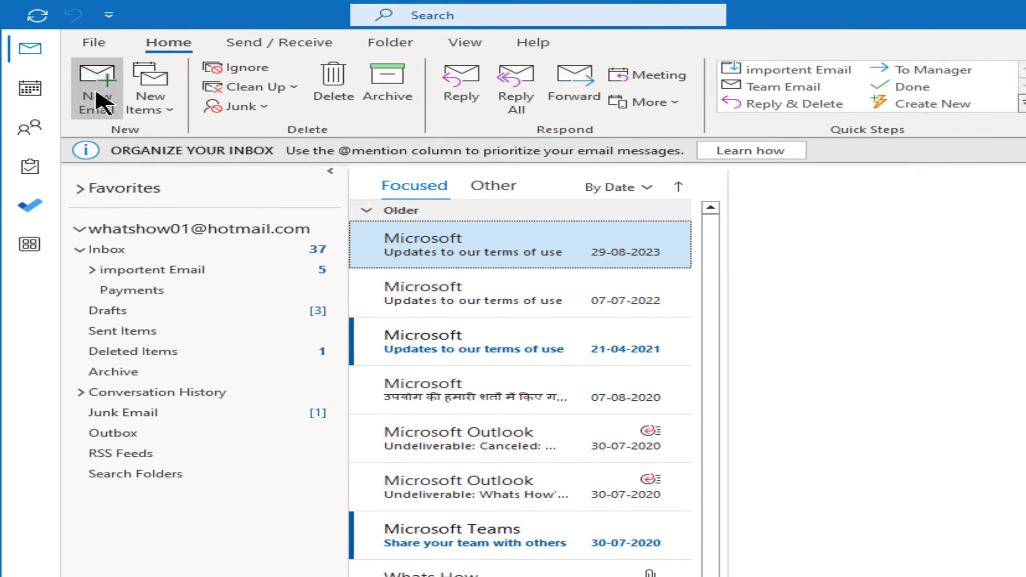
Start a new email in a maximized window and create a signature named "Singature" from the message's signature settings.
{"action": "left_click", "coordinate": [50, 6]}
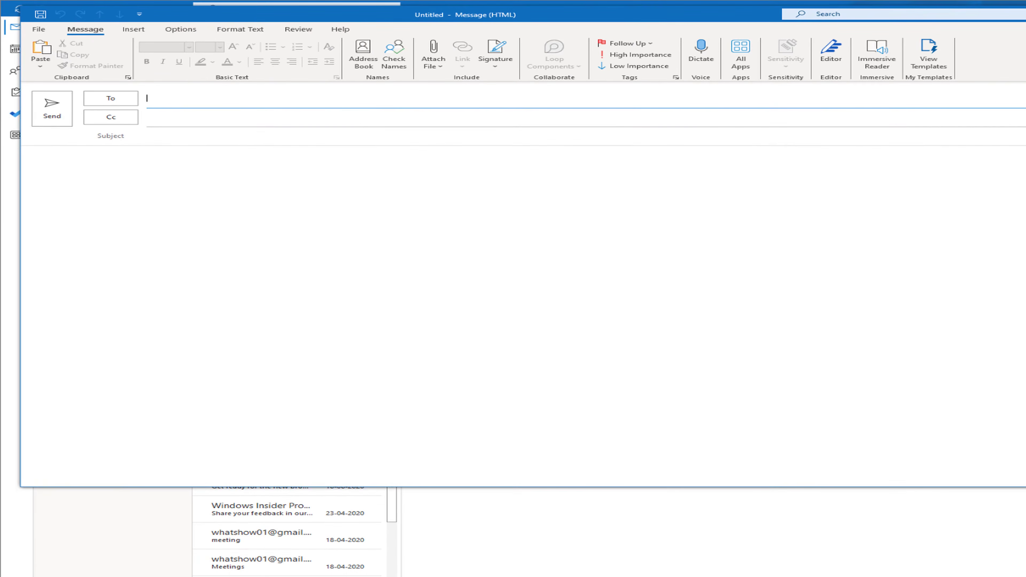
{"action": "left_click", "coordinate": [1024, 14]}
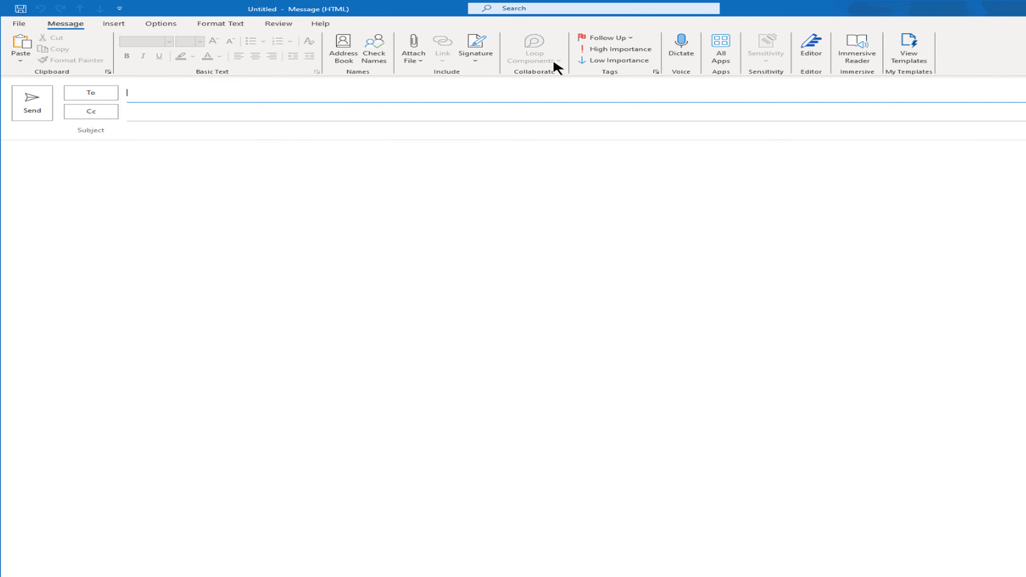
{"action": "left_click", "coordinate": [492, 67]}
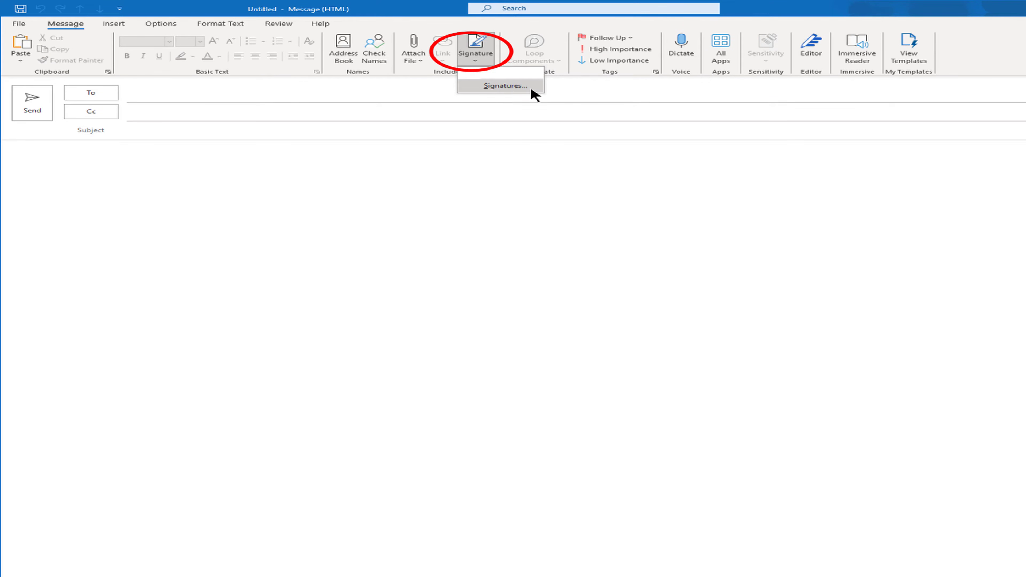
{"action": "left_click", "coordinate": [508, 93]}
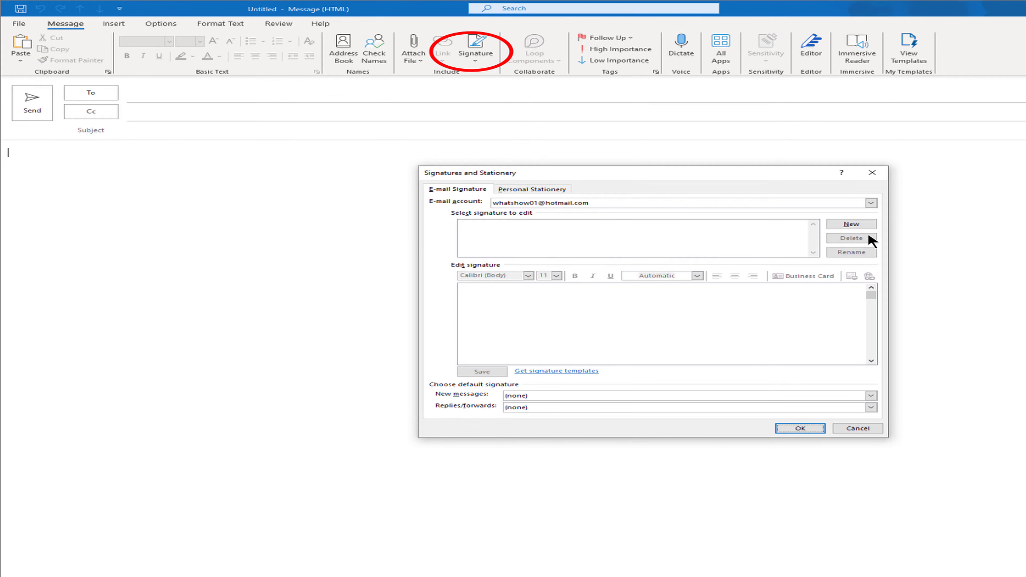
{"action": "left_click", "coordinate": [866, 222]}
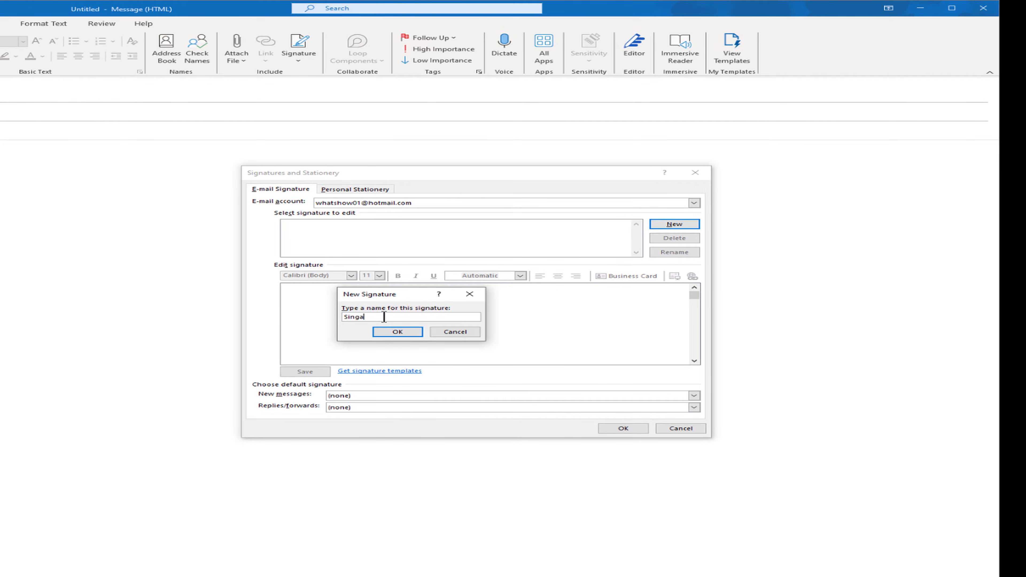
{"action": "left_click", "coordinate": [401, 334]}
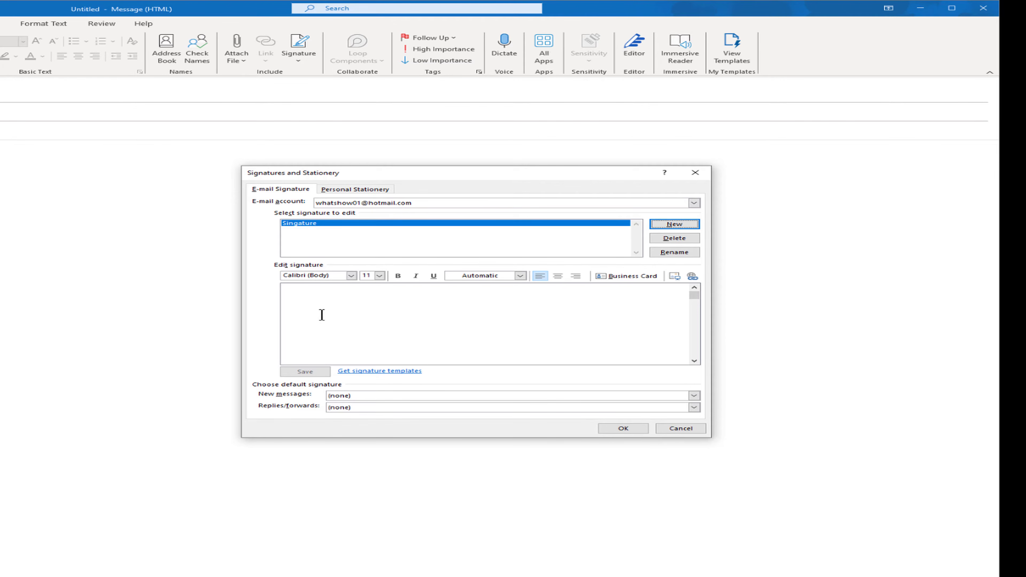
Copy the selected contact block from the Word document named Signature and paste it into the new signature's text.
{"action": "left_click", "coordinate": [293, 315]}
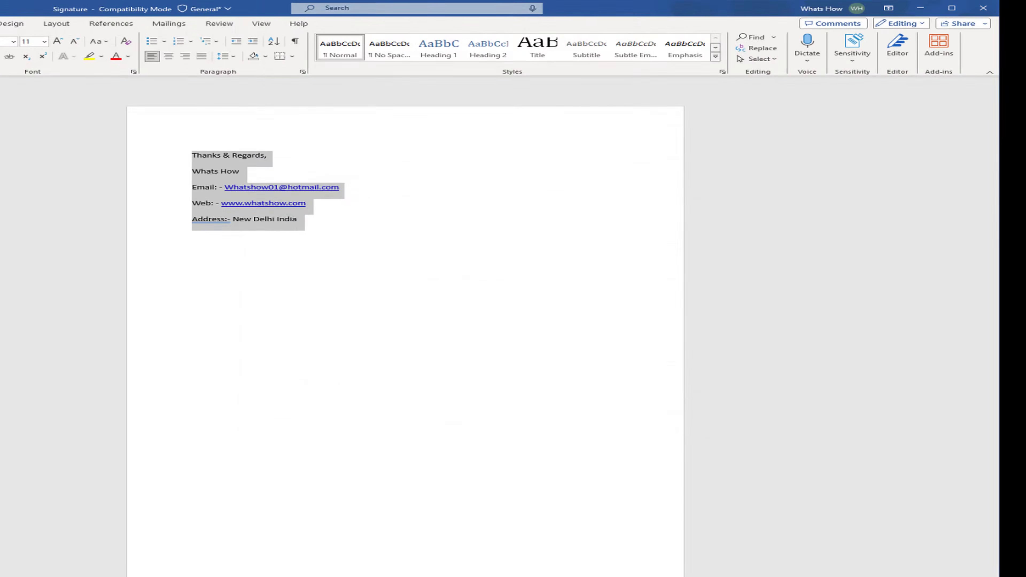
{"action": "right_click", "coordinate": [255, 211]}
{"action": "left_click", "coordinate": [308, 265]}
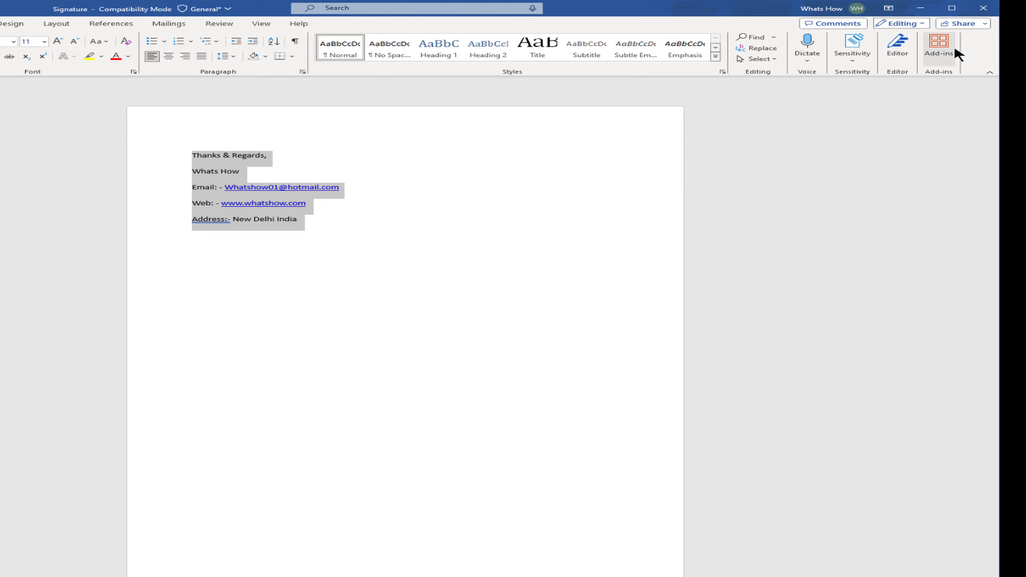
{"action": "left_click", "coordinate": [919, 9]}
{"action": "right_click", "coordinate": [287, 305]}
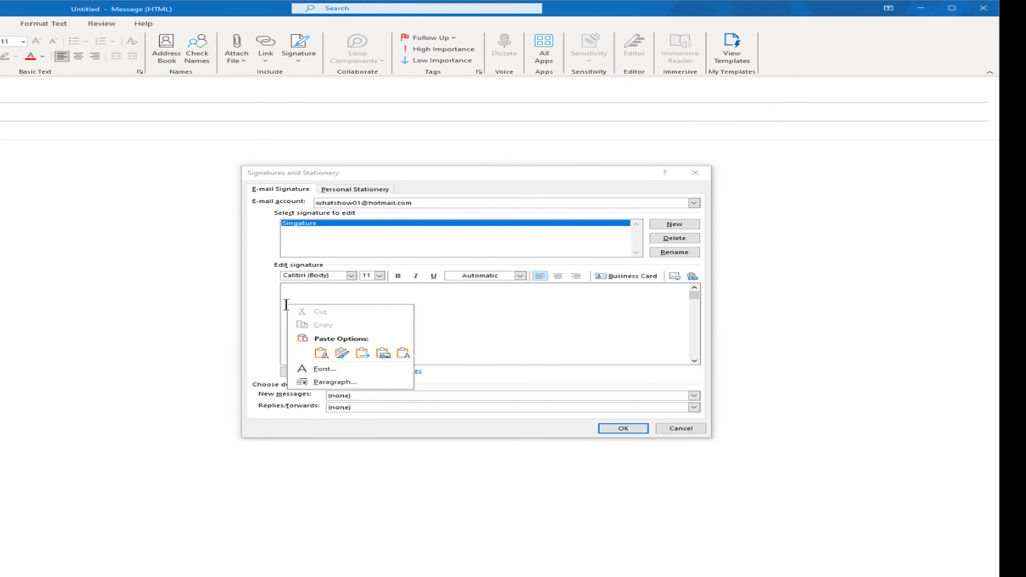
{"action": "left_click", "coordinate": [361, 353]}
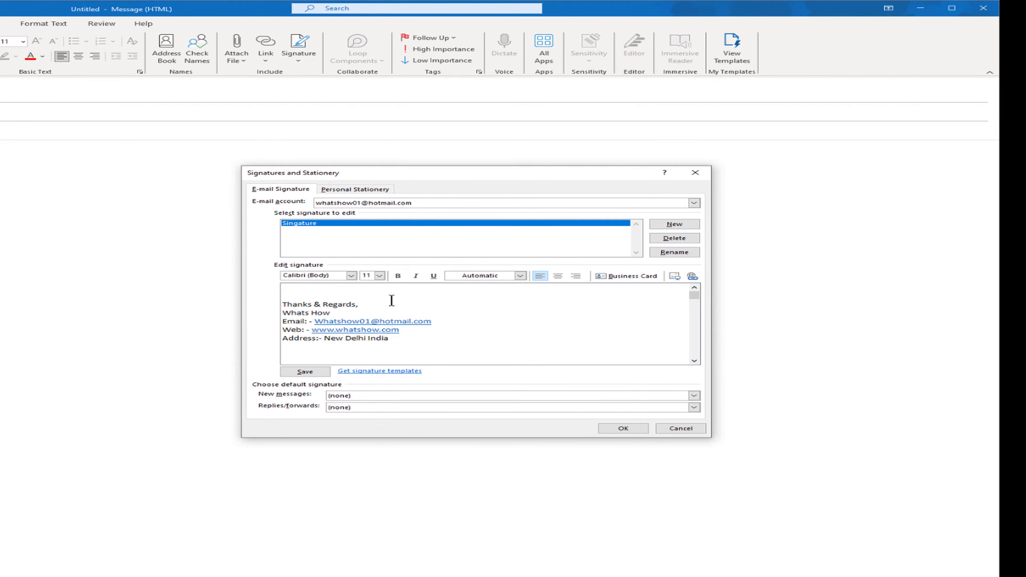
Make the "Thanks & Regards," line of the signature bold and set its font size to 12.
{"action": "triple_click", "coordinate": [317, 303]}
{"action": "left_click", "coordinate": [397, 275]}
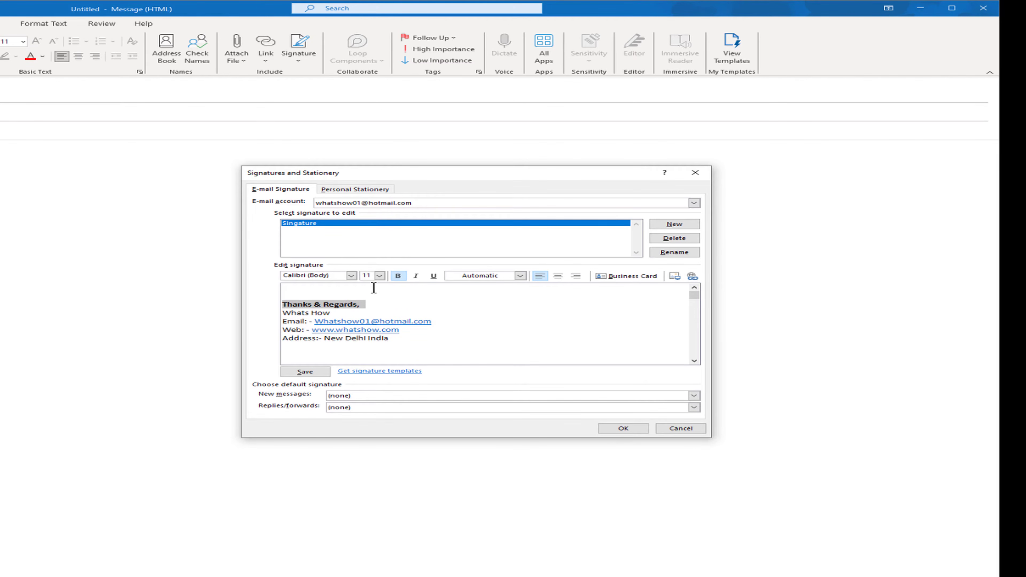
{"action": "left_click", "coordinate": [380, 276]}
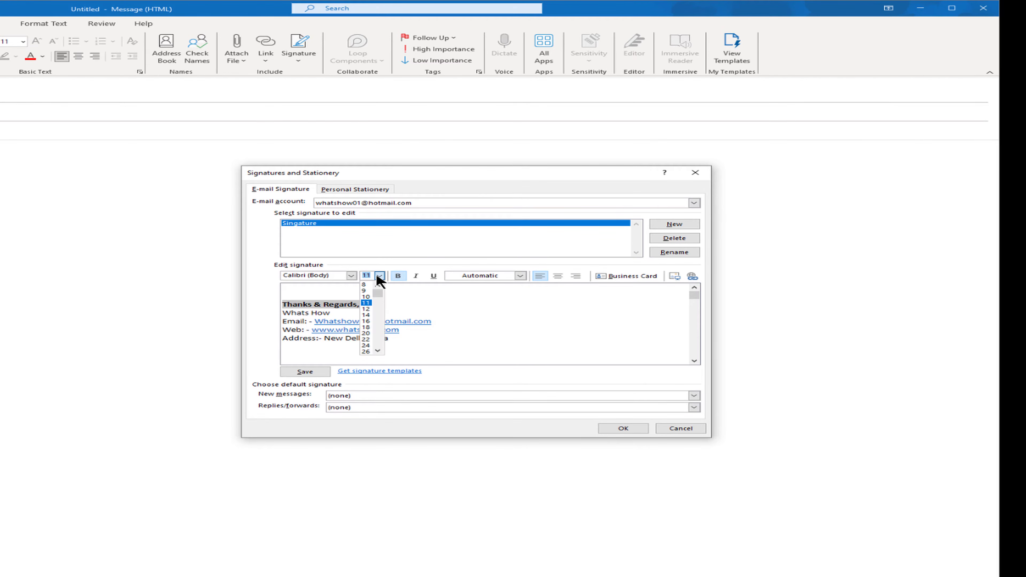
{"action": "left_click", "coordinate": [366, 309]}
{"action": "left_click", "coordinate": [369, 320]}
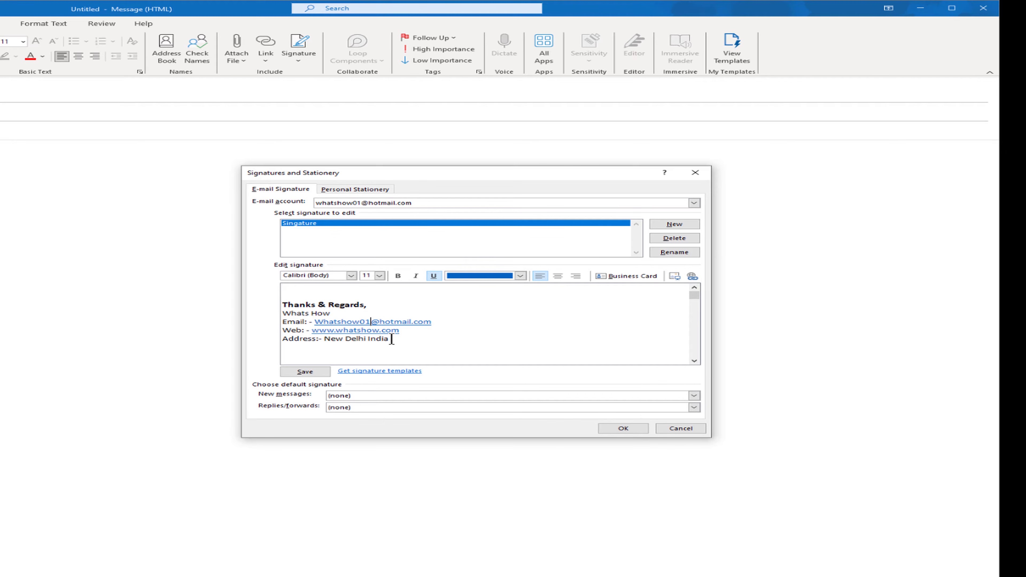
{"action": "left_click", "coordinate": [396, 331]}
{"action": "triple_click", "coordinate": [307, 313]}
{"action": "left_click", "coordinate": [520, 276]}
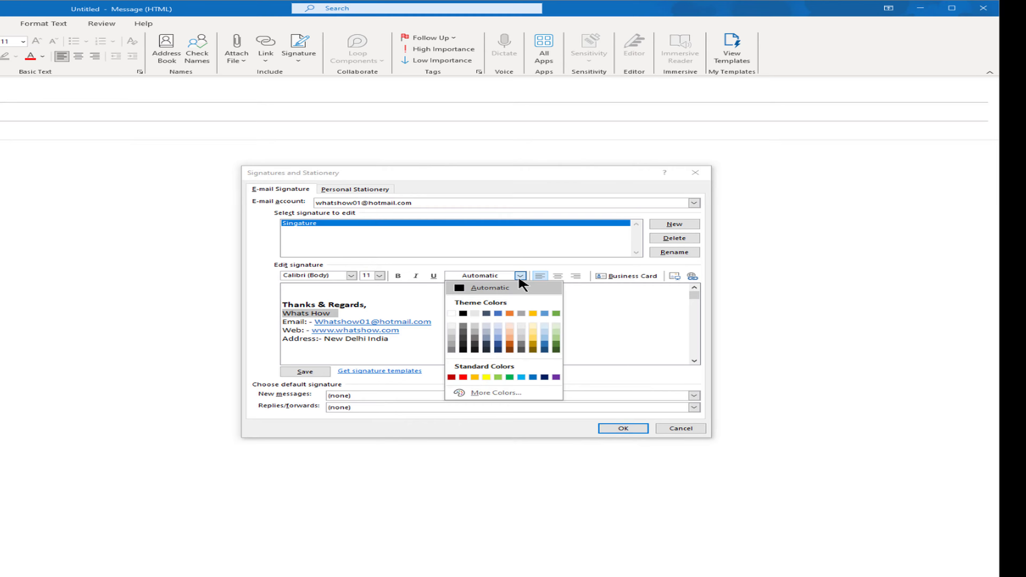
{"action": "left_click", "coordinate": [621, 315]}
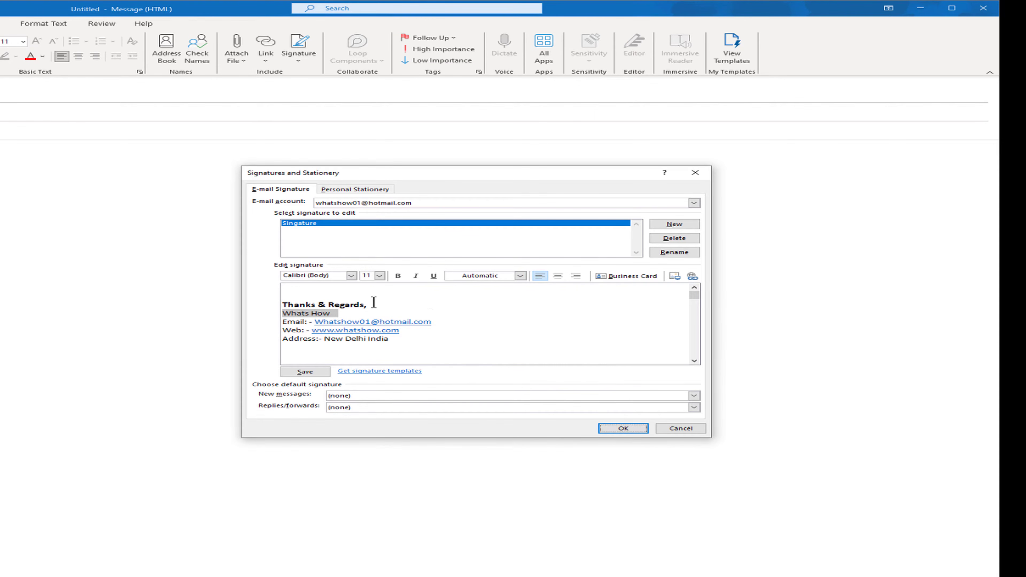
Color the "Thanks & Regards," line of the signature with the green theme color.
{"action": "left_click_drag", "start_coordinate": [280, 303], "coordinate": [372, 304]}
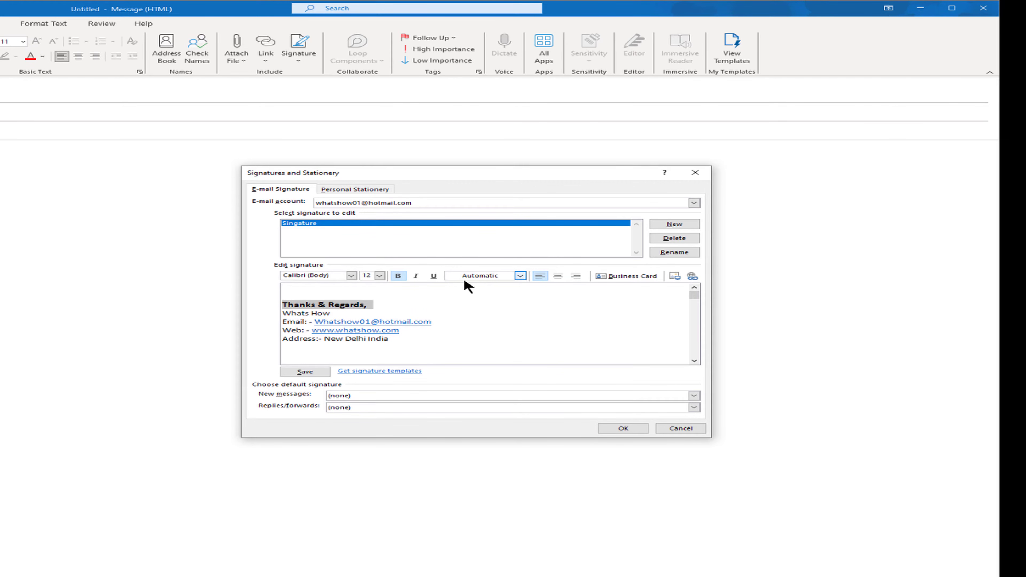
{"action": "left_click", "coordinate": [520, 276]}
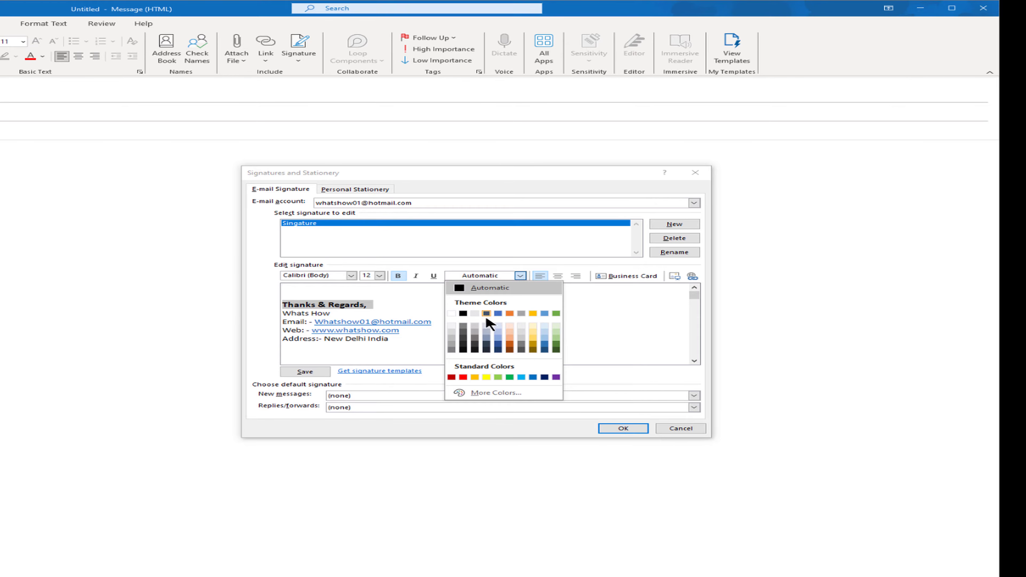
{"action": "left_click", "coordinate": [556, 313]}
{"action": "left_click", "coordinate": [422, 336]}
Color the "Whats How" line of the signature with the blue theme color.
{"action": "left_click_drag", "start_coordinate": [395, 337], "coordinate": [282, 315]}
{"action": "left_click", "coordinate": [302, 319]}
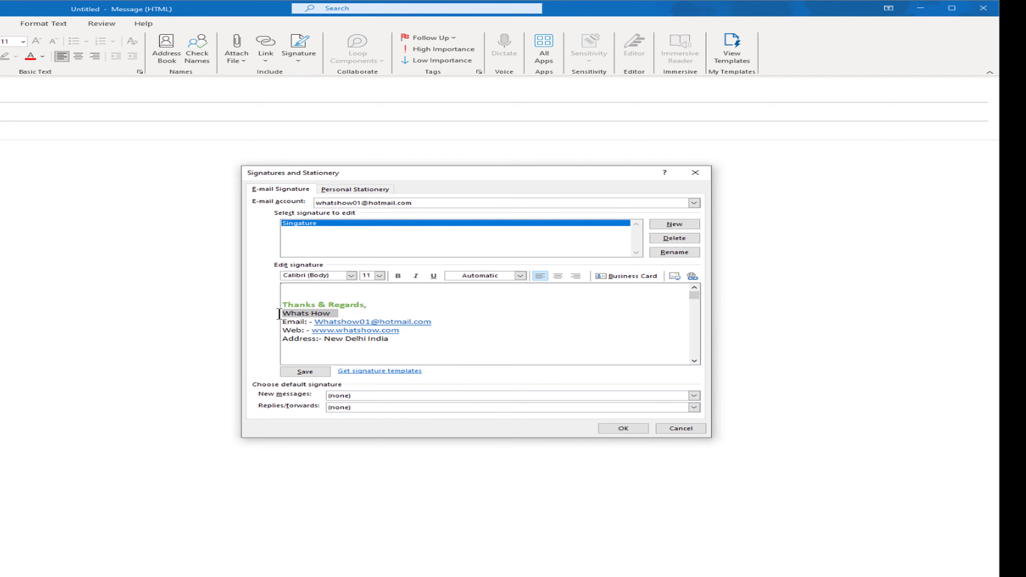
{"action": "left_click", "coordinate": [520, 275]}
{"action": "left_click", "coordinate": [494, 313]}
{"action": "left_click", "coordinate": [548, 328]}
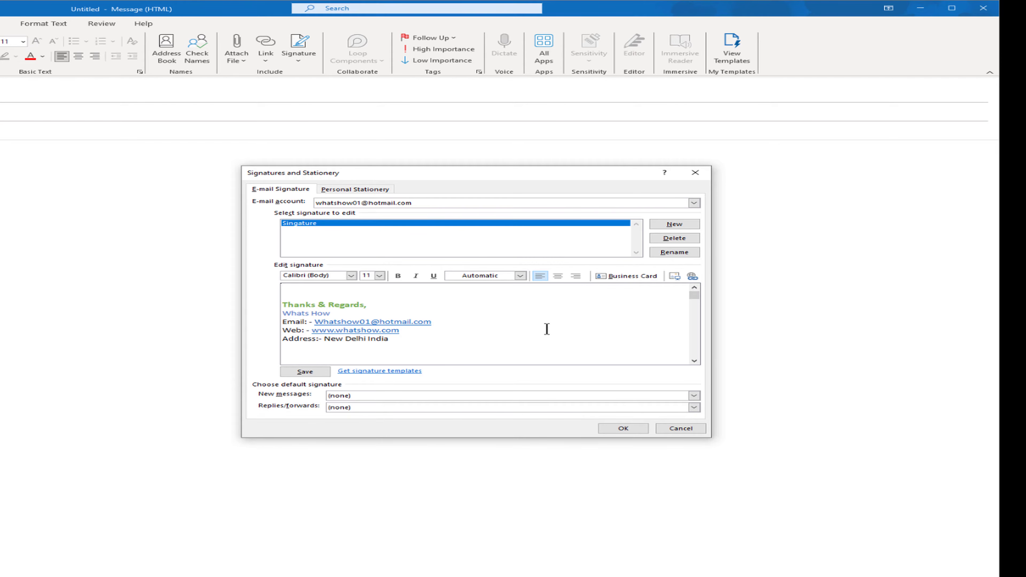
{"action": "left_click_drag", "start_coordinate": [400, 340], "coordinate": [287, 305]}
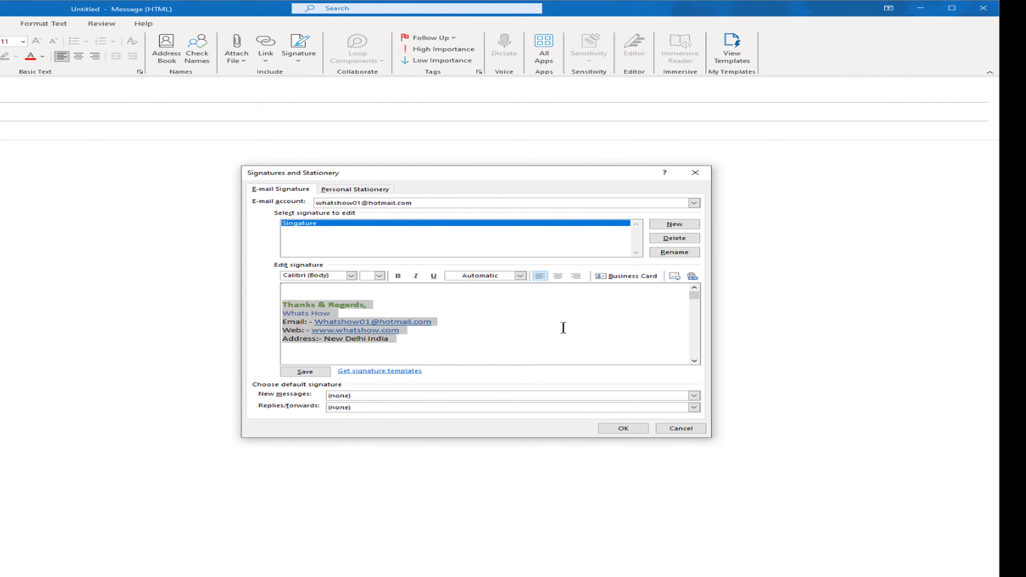
{"action": "left_click", "coordinate": [312, 330]}
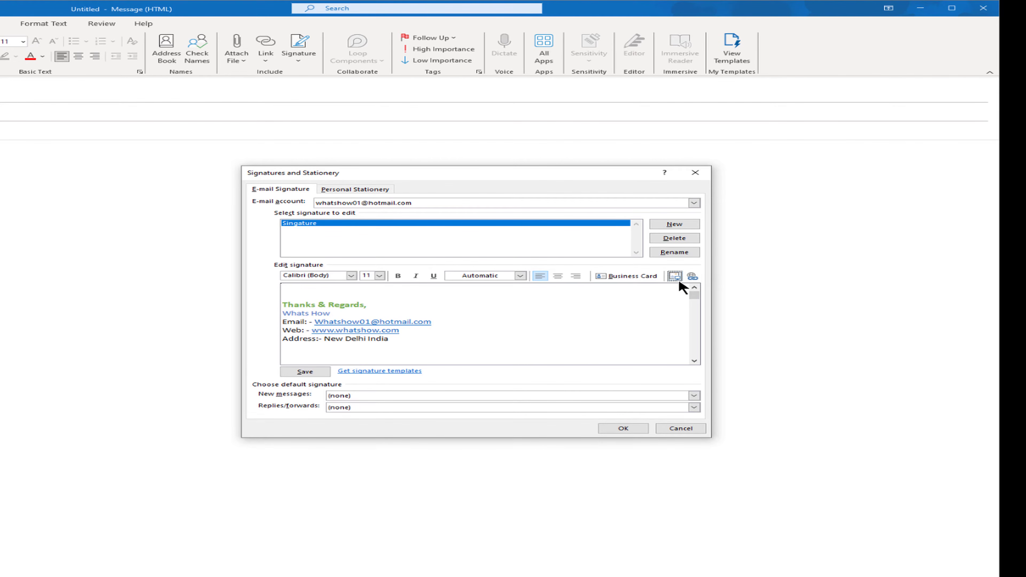
Insert the blue logo picture from the Outlook signature folder below the address line of the signature.
{"action": "left_click", "coordinate": [399, 341]}
{"action": "left_click", "coordinate": [676, 277]}
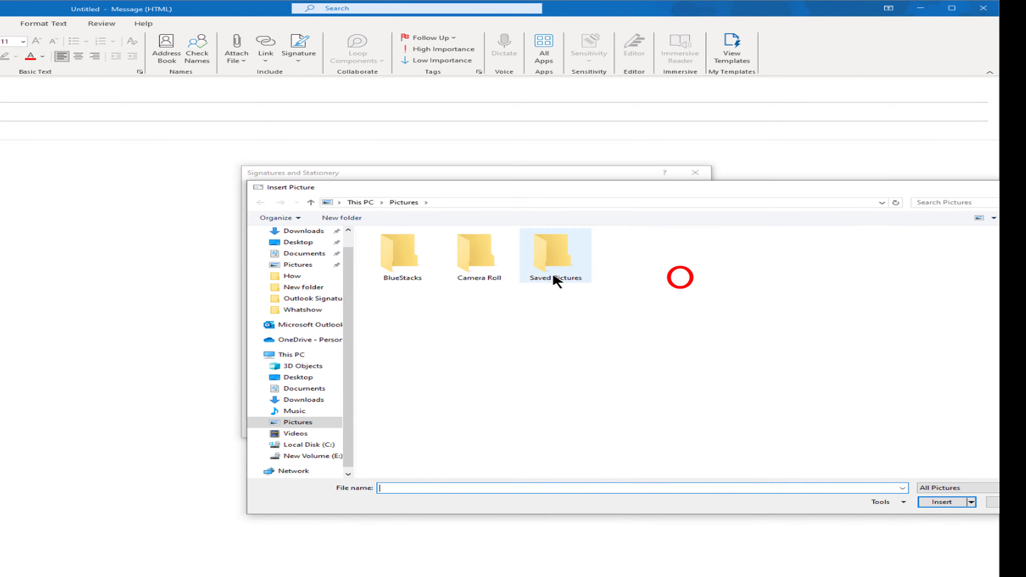
{"action": "left_click", "coordinate": [313, 298]}
{"action": "left_click", "coordinate": [408, 271]}
{"action": "double_click", "coordinate": [408, 271]}
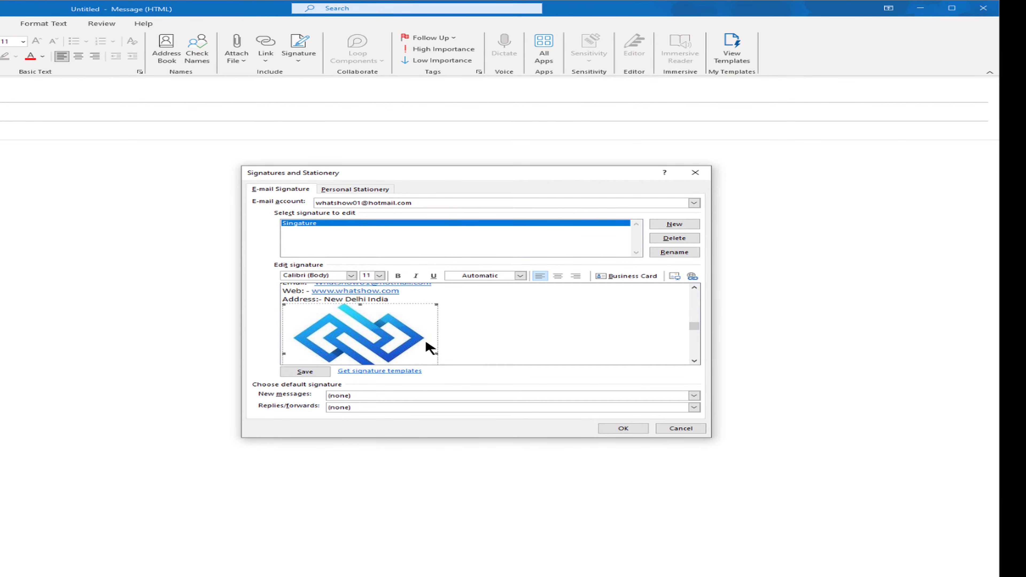
Set the logo picture's fill color to the dark blue-gray theme color in its picture format settings.
{"action": "right_click", "coordinate": [391, 335]}
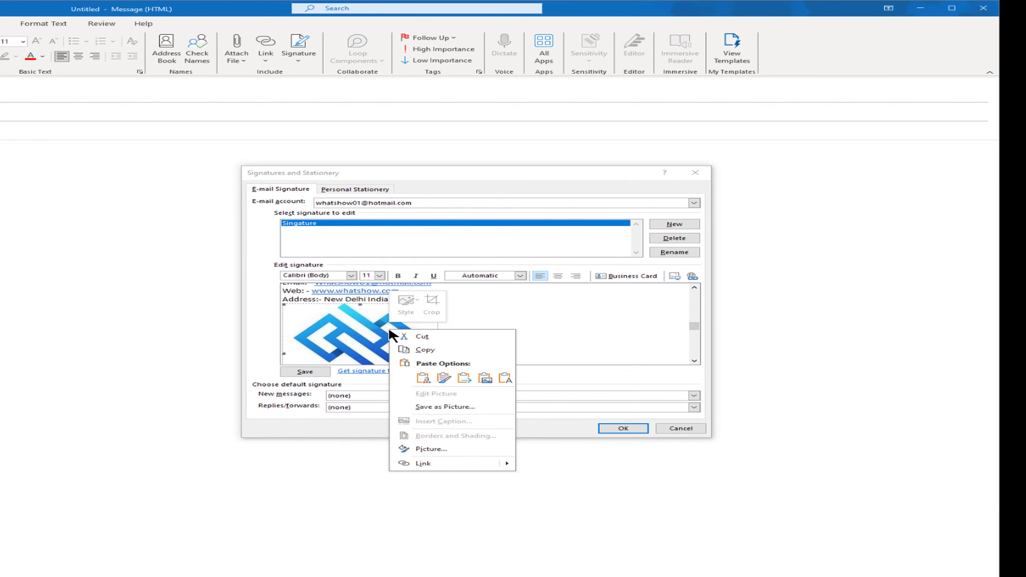
{"action": "left_click", "coordinate": [423, 448]}
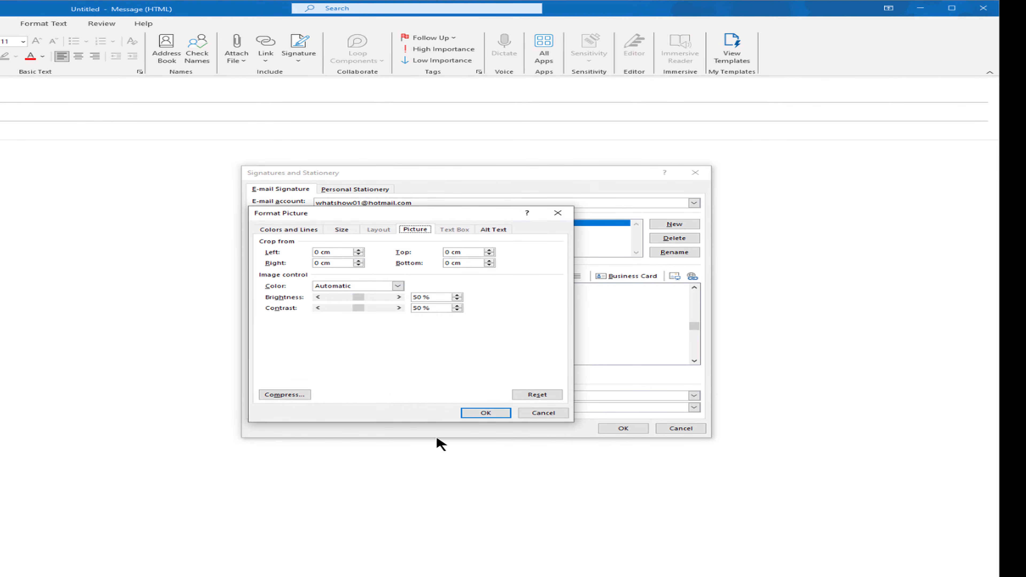
{"action": "left_click", "coordinate": [343, 231]}
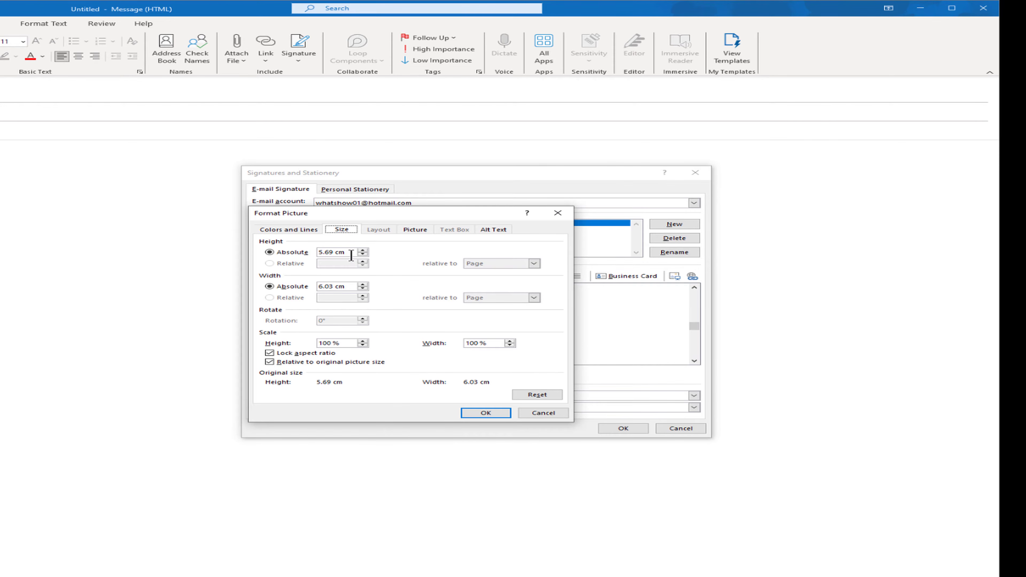
{"action": "left_click", "coordinate": [298, 231]}
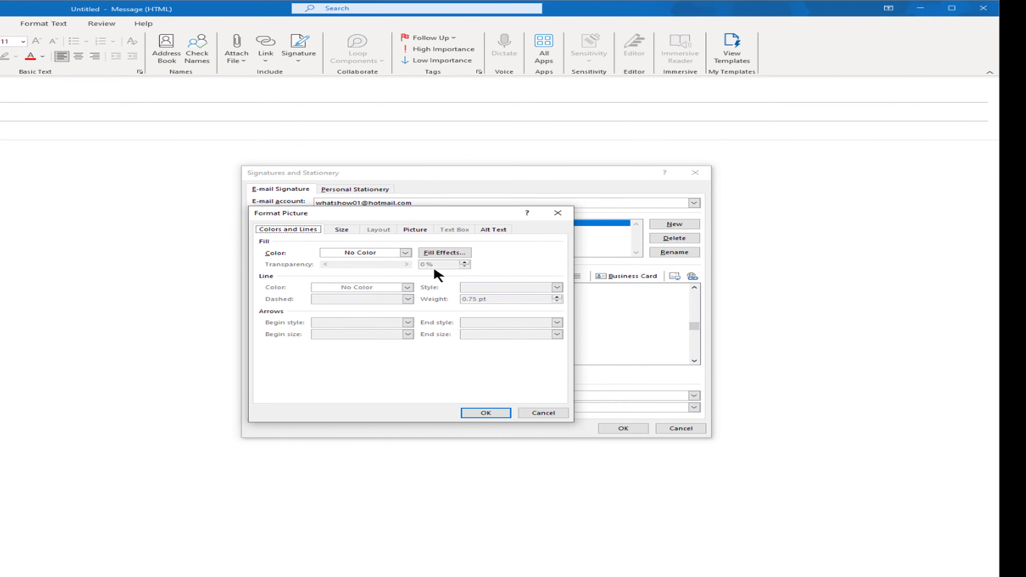
{"action": "left_click", "coordinate": [405, 252]}
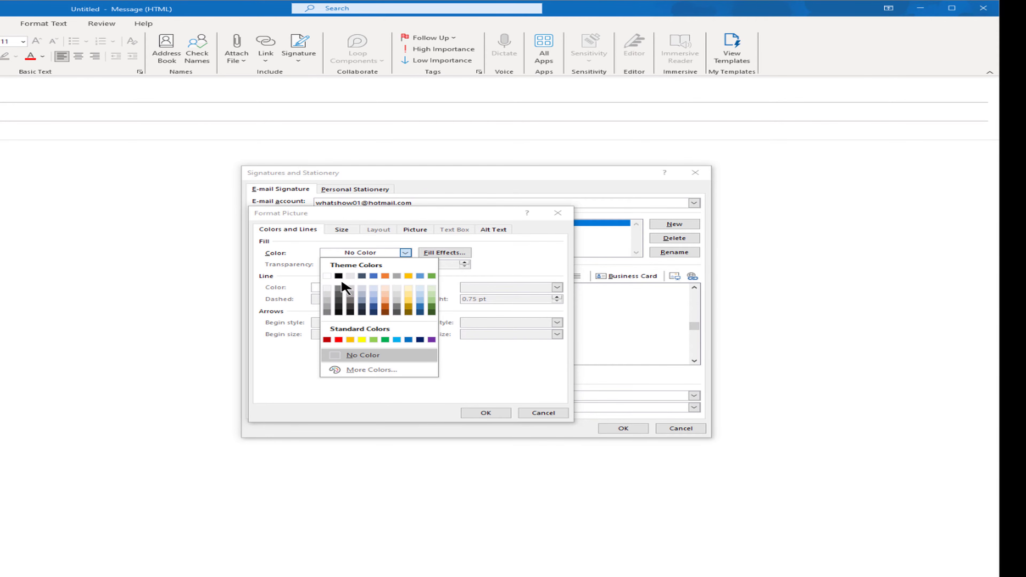
{"action": "left_click", "coordinate": [361, 277]}
{"action": "left_click", "coordinate": [485, 412]}
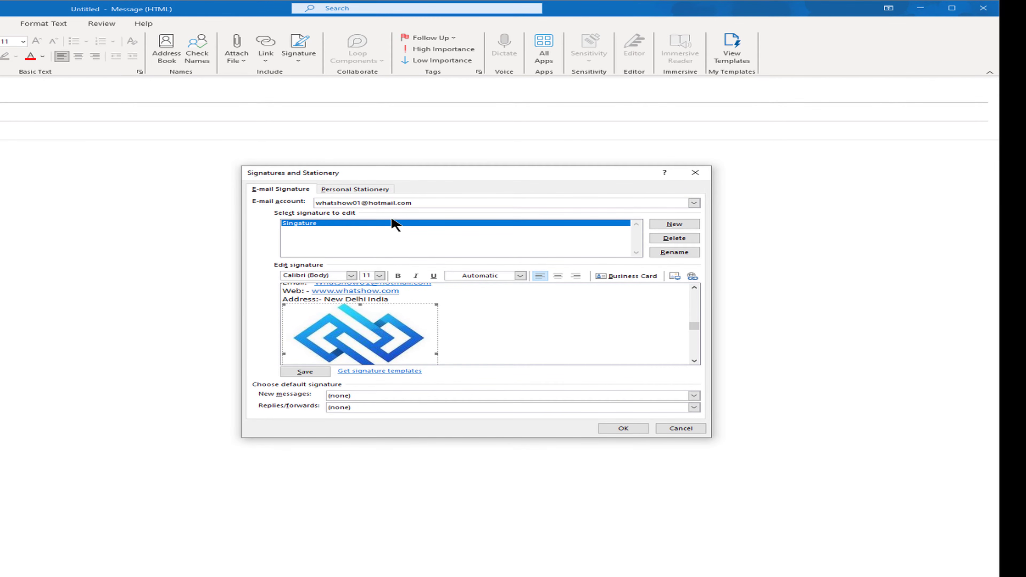
Set the personal stationery font for new mail messages to Alef, size 11.
{"action": "left_click", "coordinate": [355, 190]}
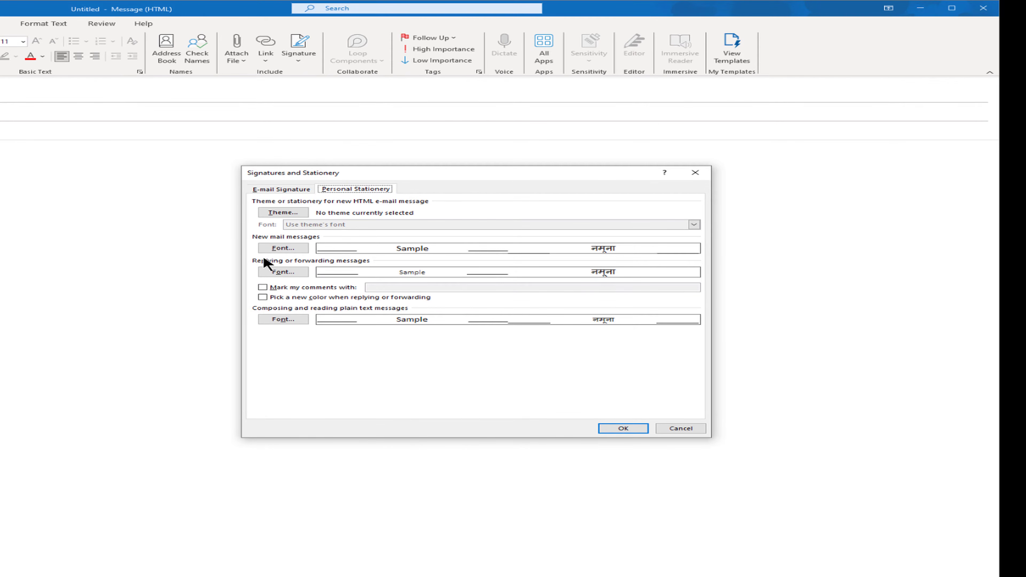
{"action": "left_click", "coordinate": [292, 248]}
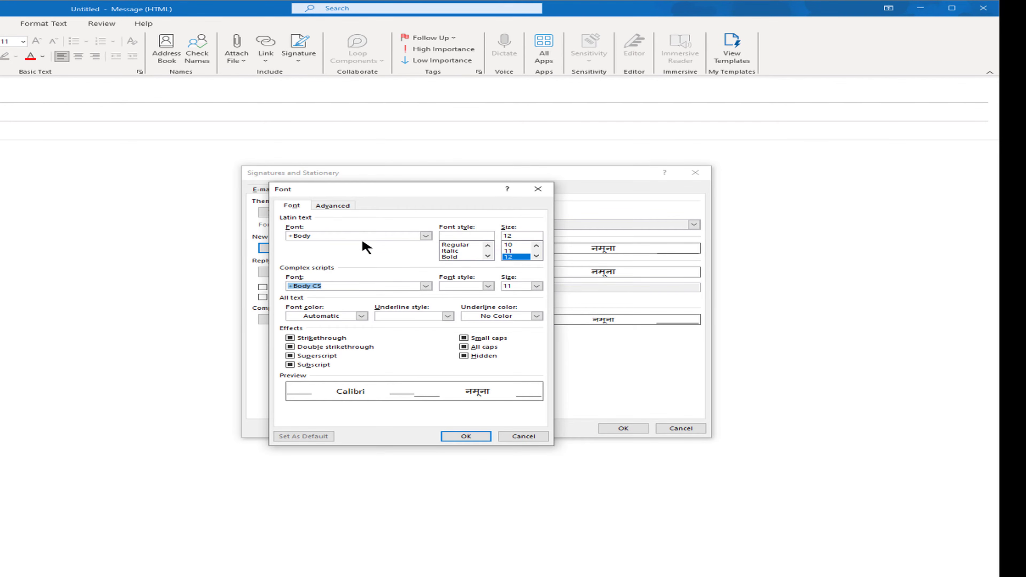
{"action": "left_click", "coordinate": [425, 236]}
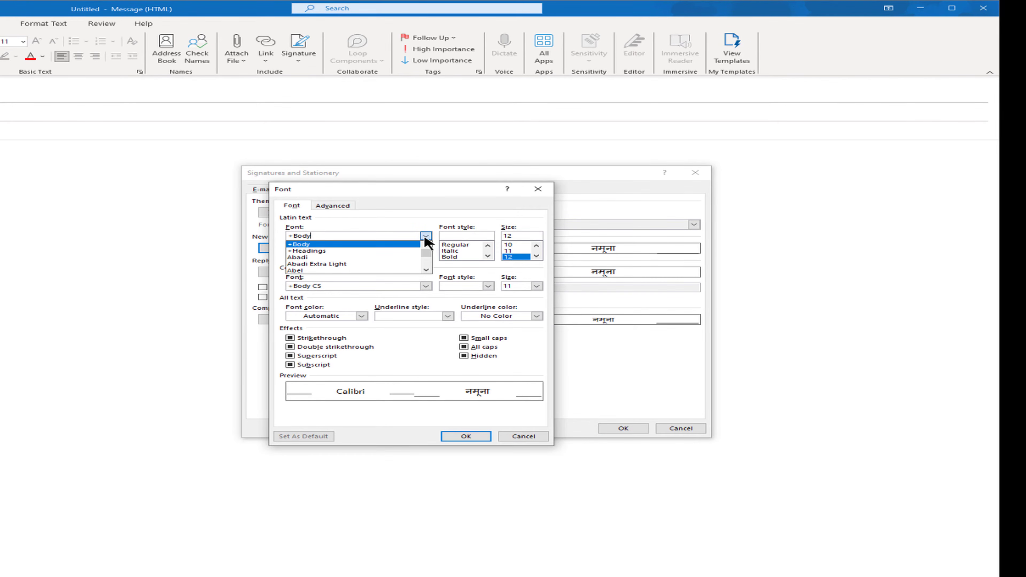
{"action": "scroll", "coordinate": [356, 270], "scroll_direction": "down", "scroll_amount": 1}
{"action": "scroll", "coordinate": [355, 269], "scroll_direction": "down", "scroll_amount": 1}
{"action": "left_click", "coordinate": [339, 270]}
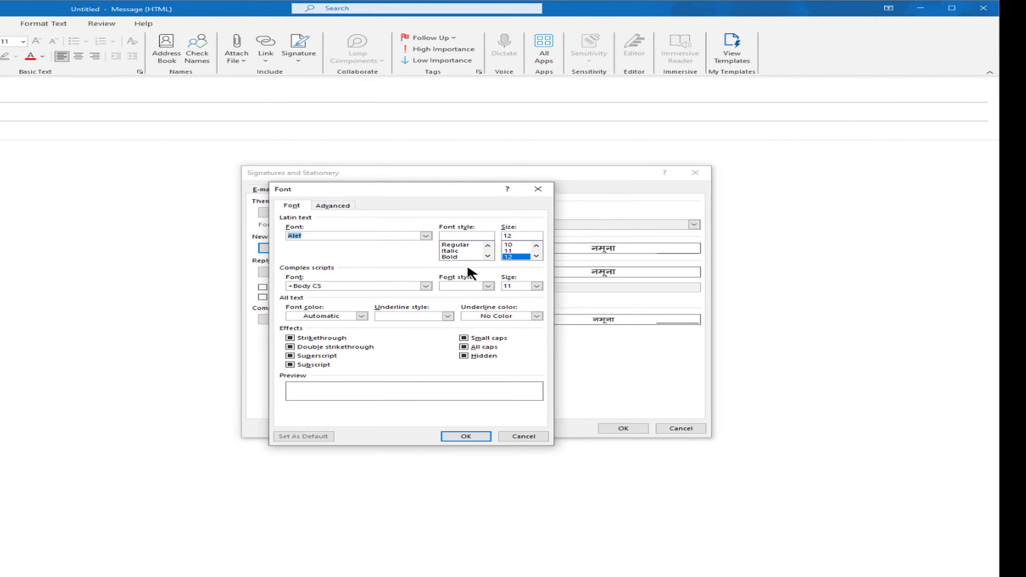
{"action": "left_click", "coordinate": [508, 250]}
{"action": "left_click", "coordinate": [467, 436]}
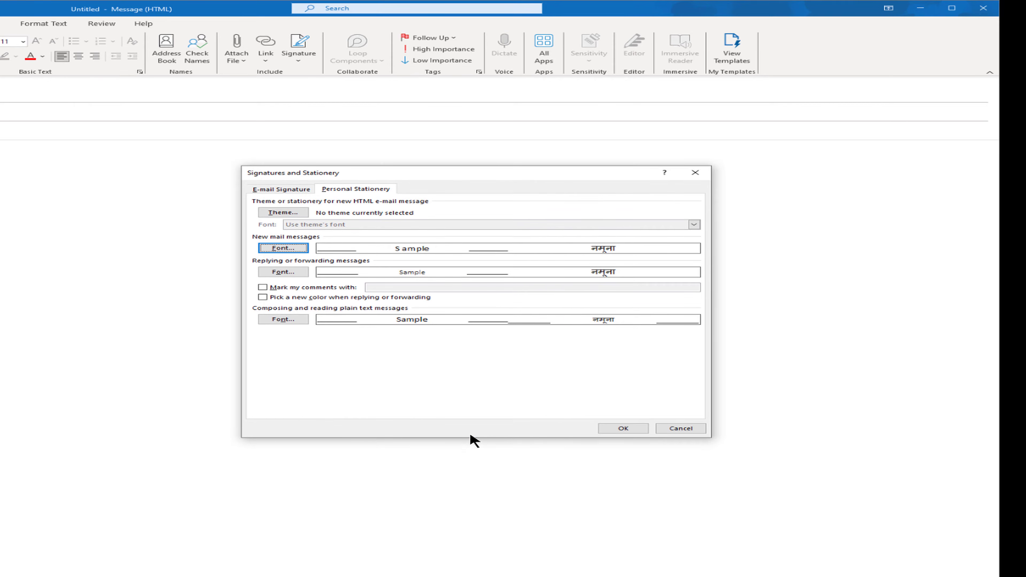
Set the Latin text font for replying or forwarding messages to "cambri" in the personal stationery settings.
{"action": "left_click", "coordinate": [289, 274]}
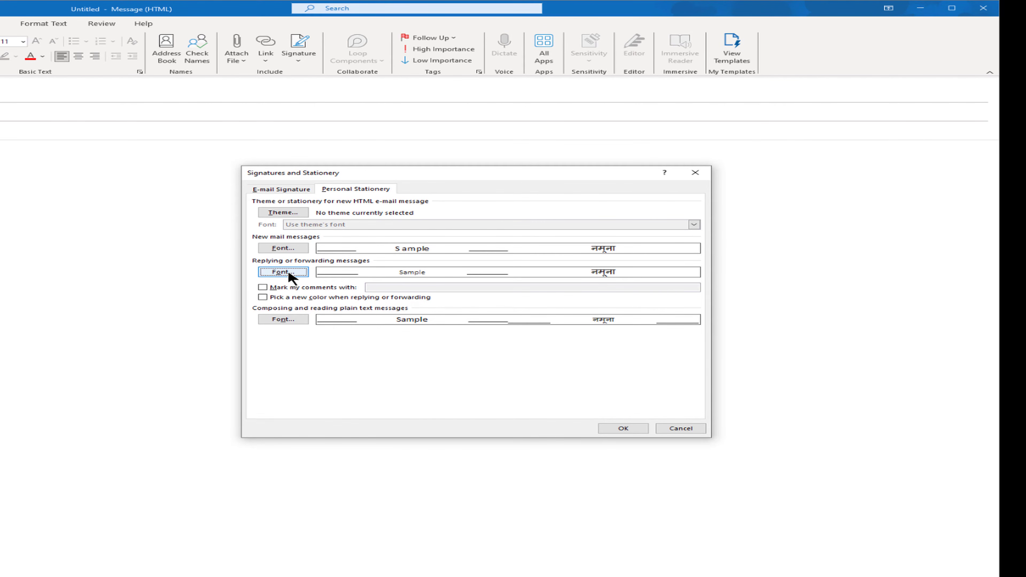
{"action": "left_click", "coordinate": [350, 235]}
{"action": "double_click", "coordinate": [349, 235]}
{"action": "type", "text": "d"}
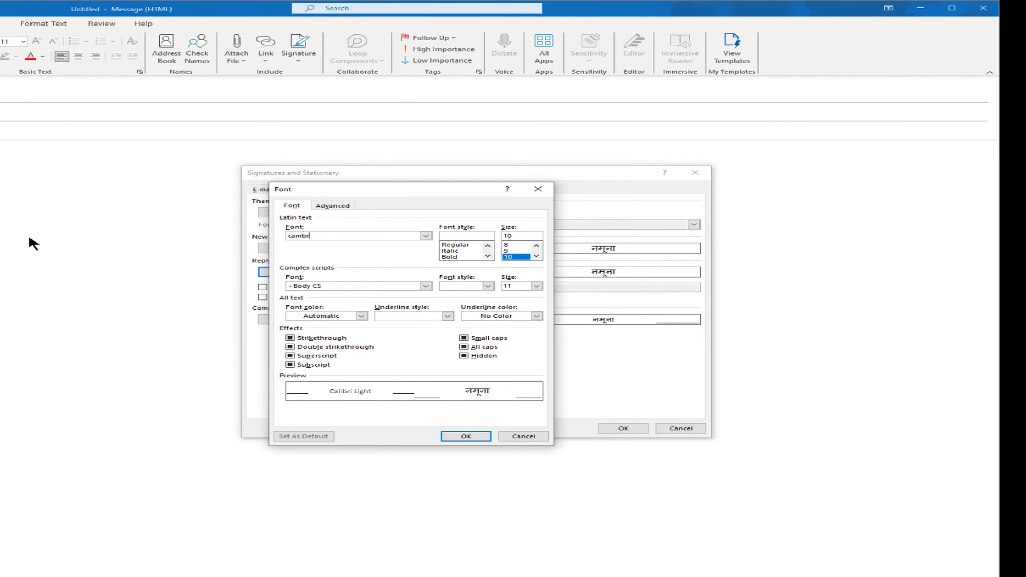
{"action": "key", "text": "Return"}
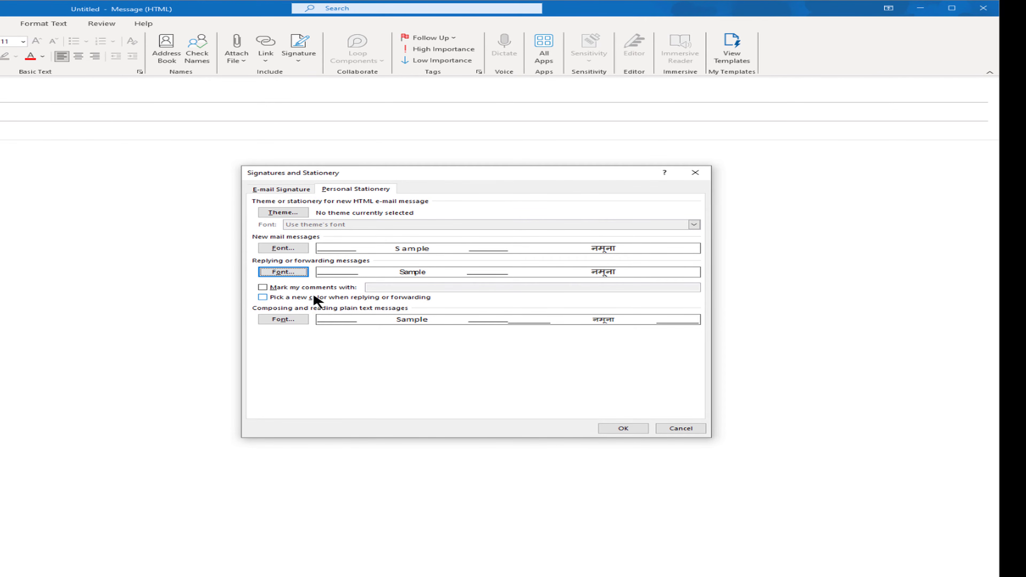
{"action": "left_click", "coordinate": [265, 288]}
{"action": "left_click", "coordinate": [375, 287]}
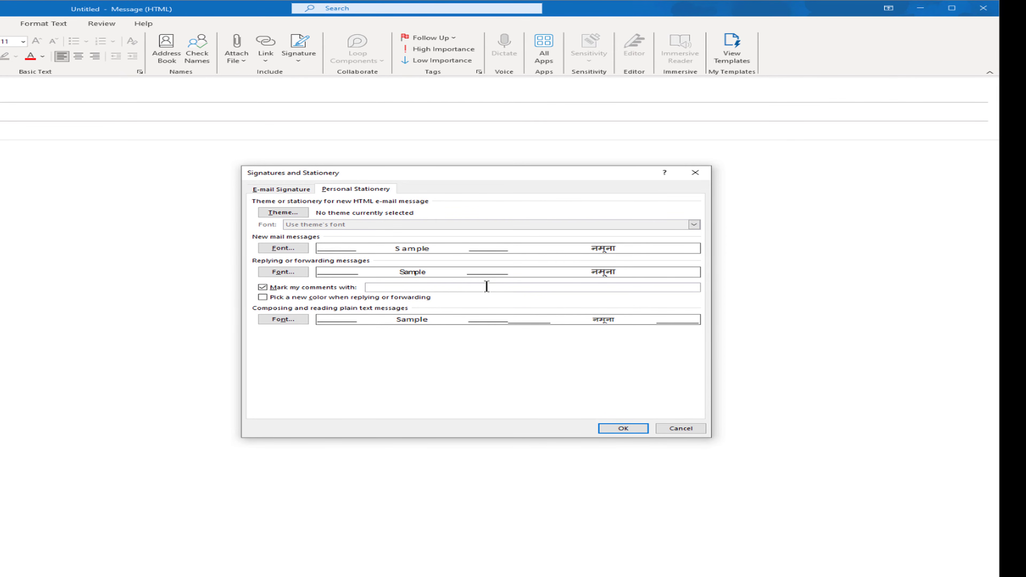
{"action": "left_click", "coordinate": [267, 288]}
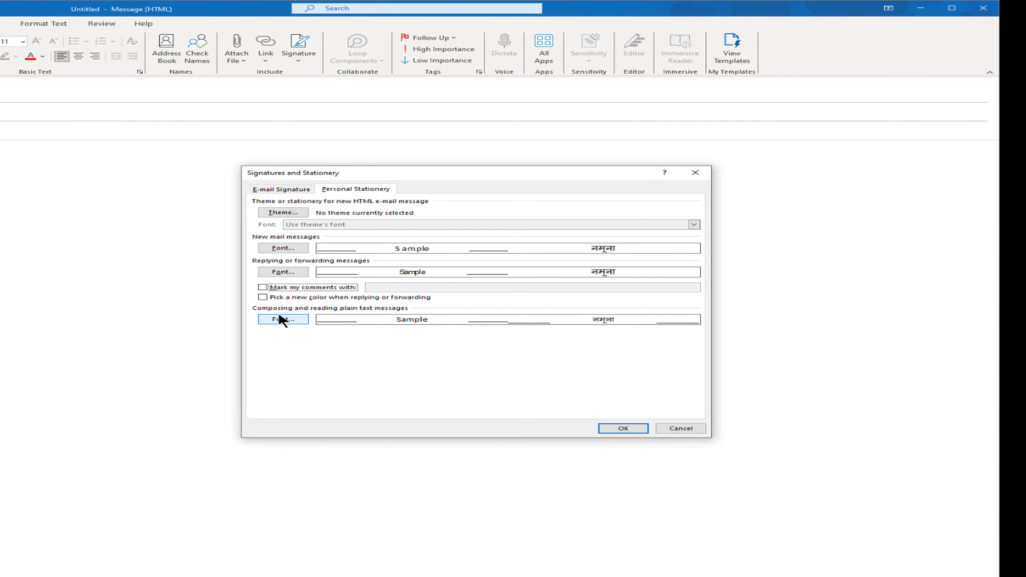
Enable picking a new color when replying or forwarding, and set the plain text message font to Bold, size 12.
{"action": "left_click", "coordinate": [263, 298]}
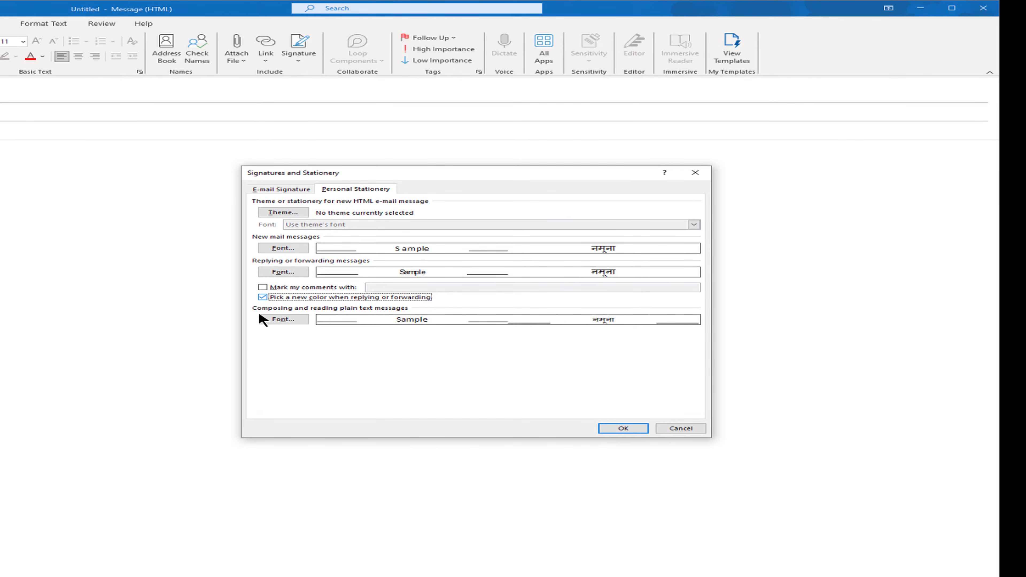
{"action": "left_click", "coordinate": [297, 320]}
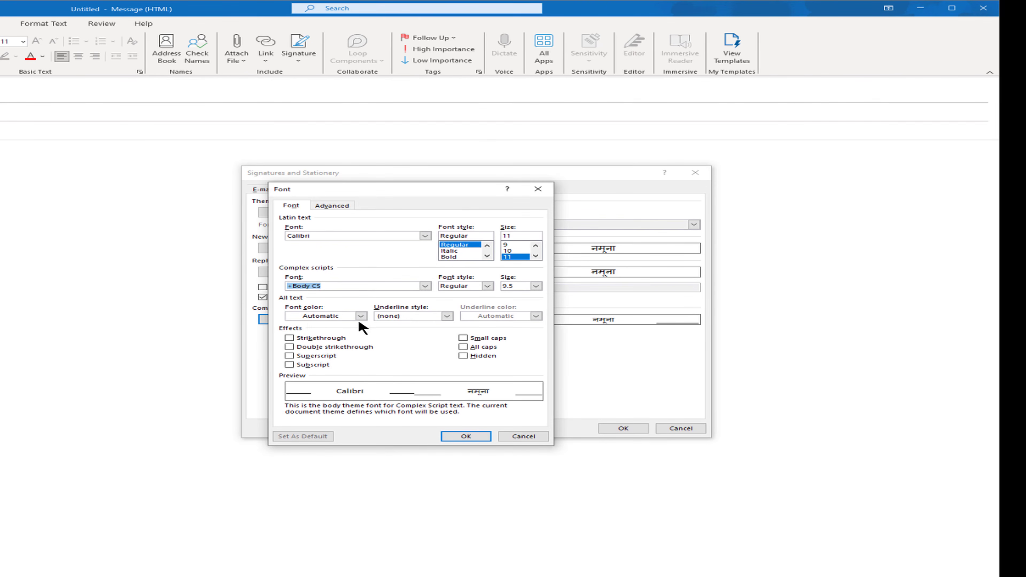
{"action": "left_click", "coordinate": [460, 257]}
{"action": "left_click", "coordinate": [537, 256]}
{"action": "left_click", "coordinate": [518, 257]}
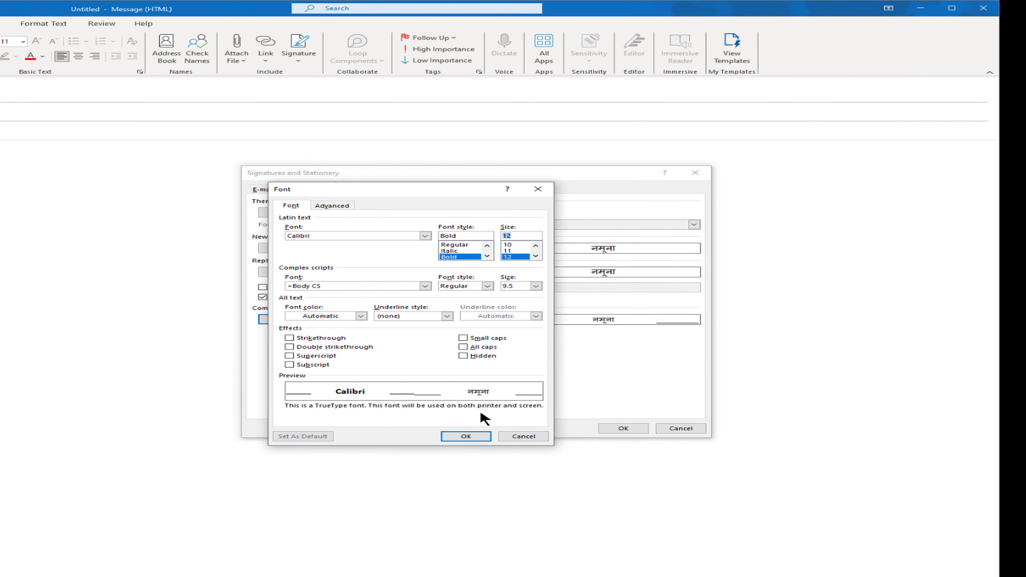
{"action": "left_click", "coordinate": [467, 436]}
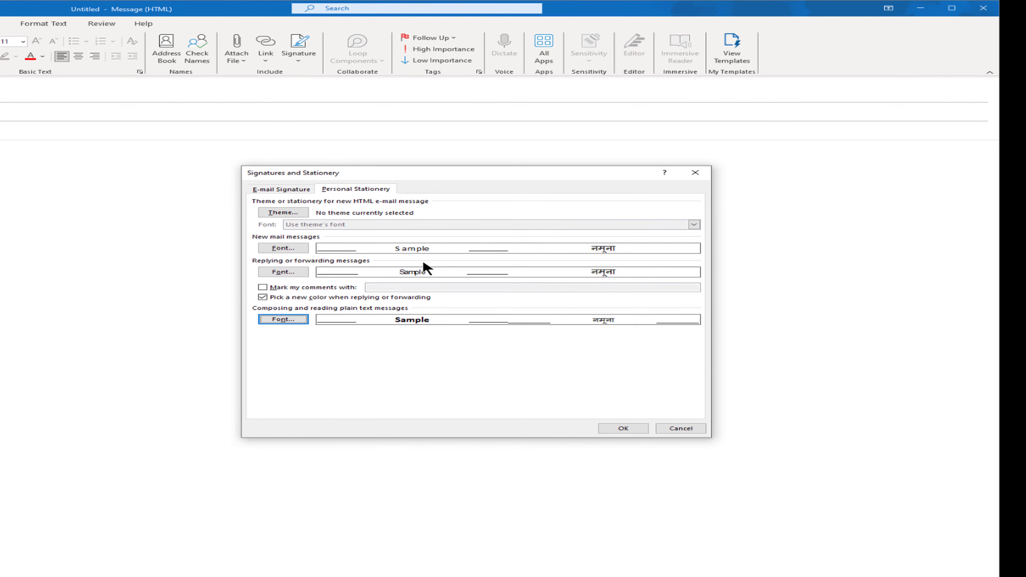
Make "Singature" the default signature for both new messages and replies/forwards, and apply the signature and stationery settings.
{"action": "left_click", "coordinate": [282, 190]}
{"action": "left_click", "coordinate": [336, 191]}
{"action": "left_click", "coordinate": [279, 194]}
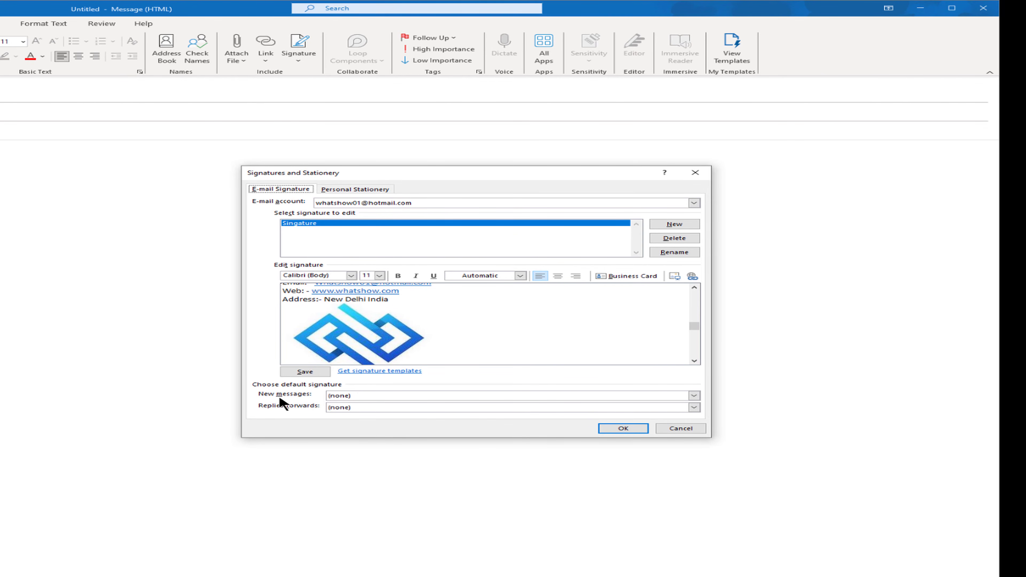
{"action": "left_click", "coordinate": [693, 397]}
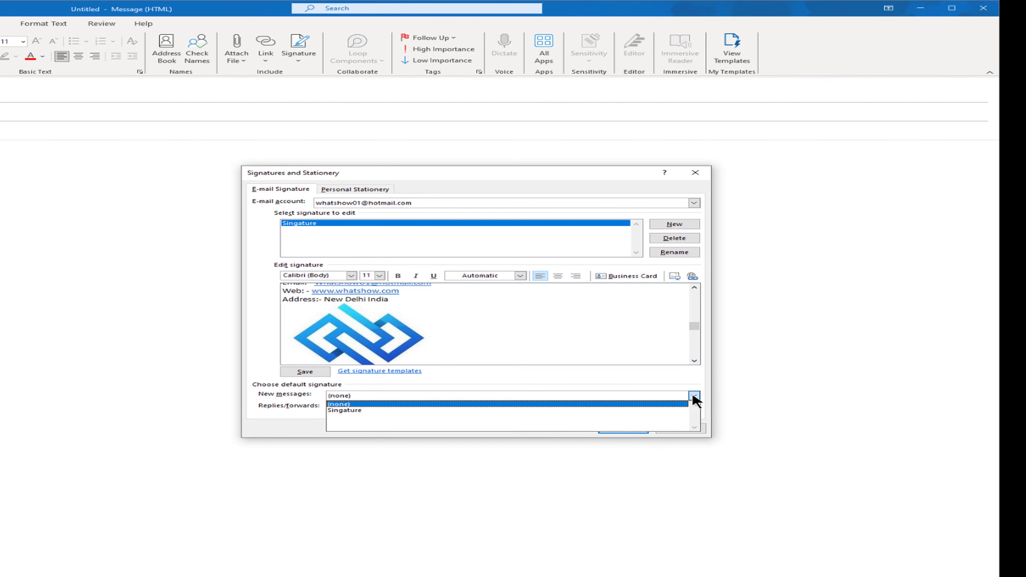
{"action": "left_click", "coordinate": [361, 410]}
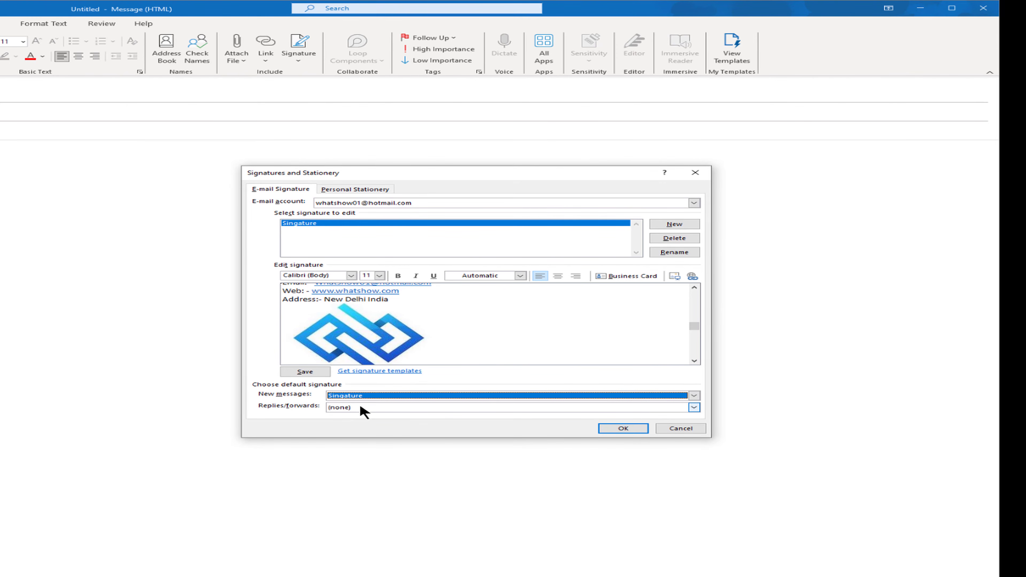
{"action": "left_click", "coordinate": [368, 409]}
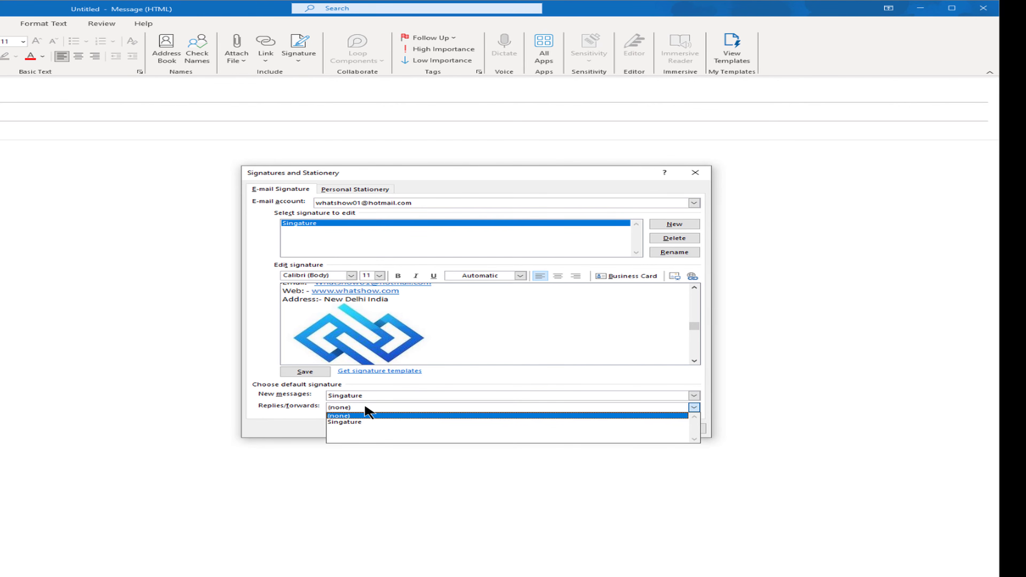
{"action": "left_click", "coordinate": [365, 422]}
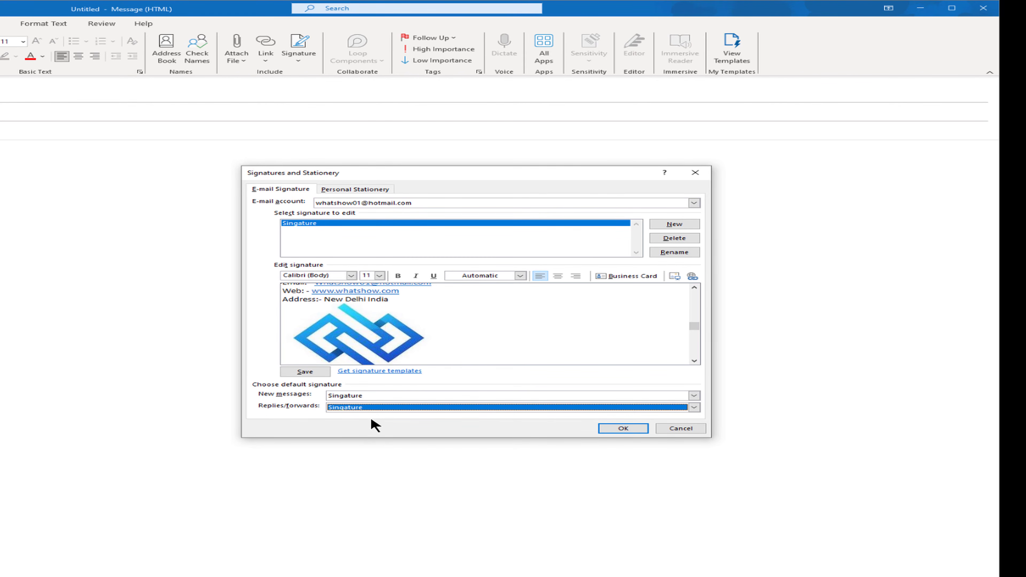
{"action": "left_click", "coordinate": [385, 395]}
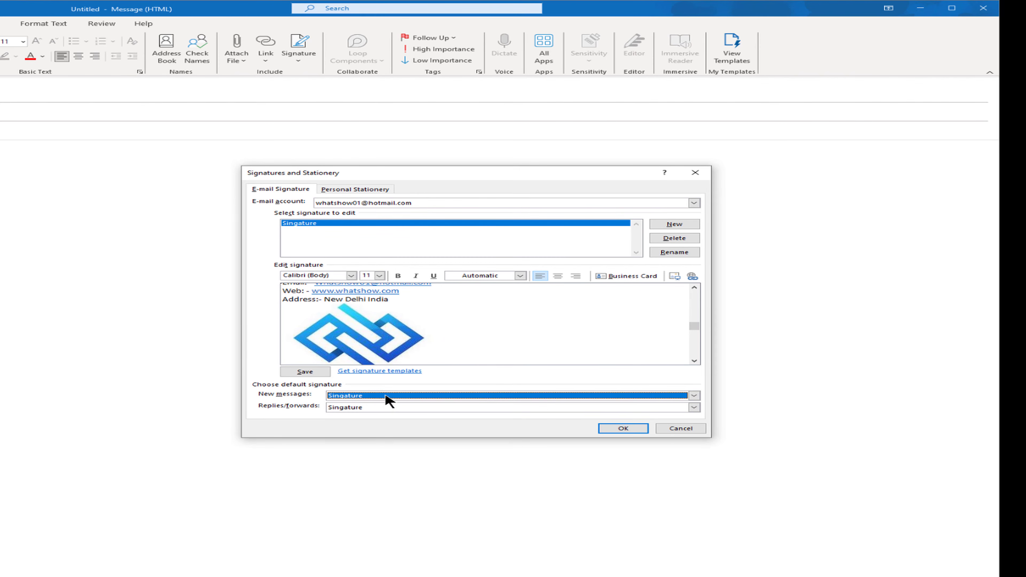
{"action": "left_click", "coordinate": [368, 408]}
{"action": "left_click", "coordinate": [367, 406]}
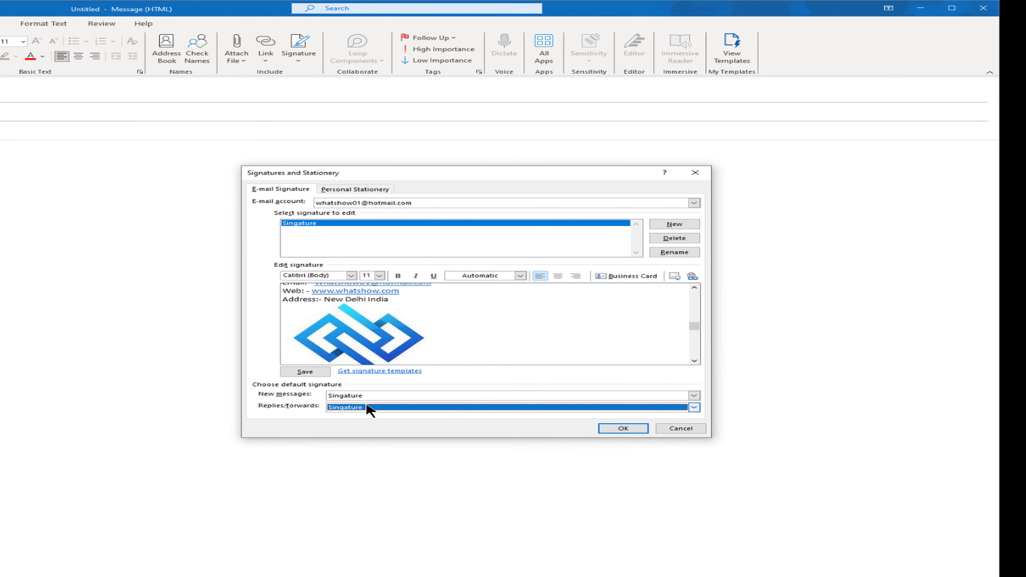
{"action": "left_click", "coordinate": [623, 428]}
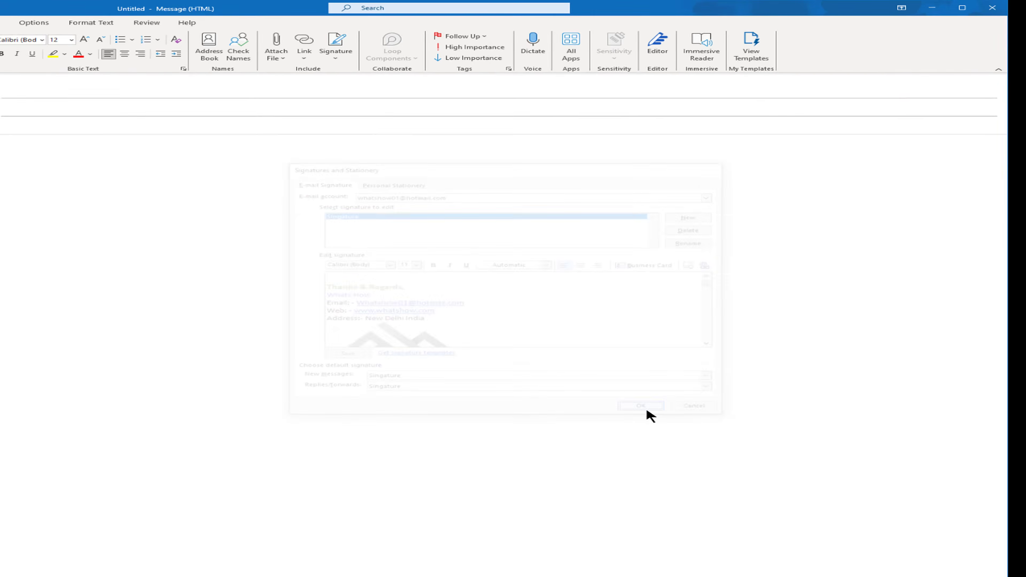
Close the untitled message without saving it and create a new email.
{"action": "left_click", "coordinate": [992, 7]}
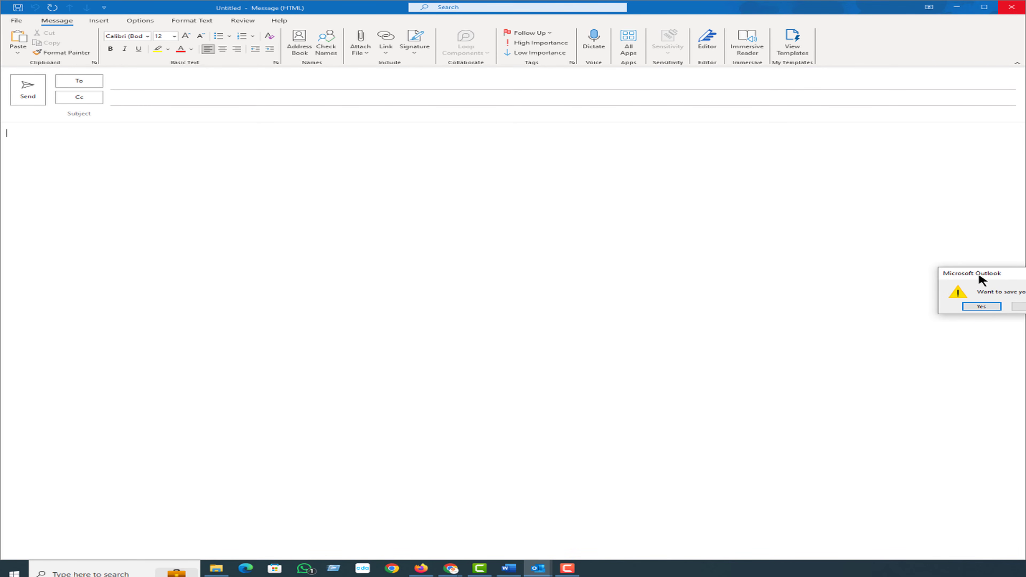
{"action": "left_click", "coordinate": [1024, 307]}
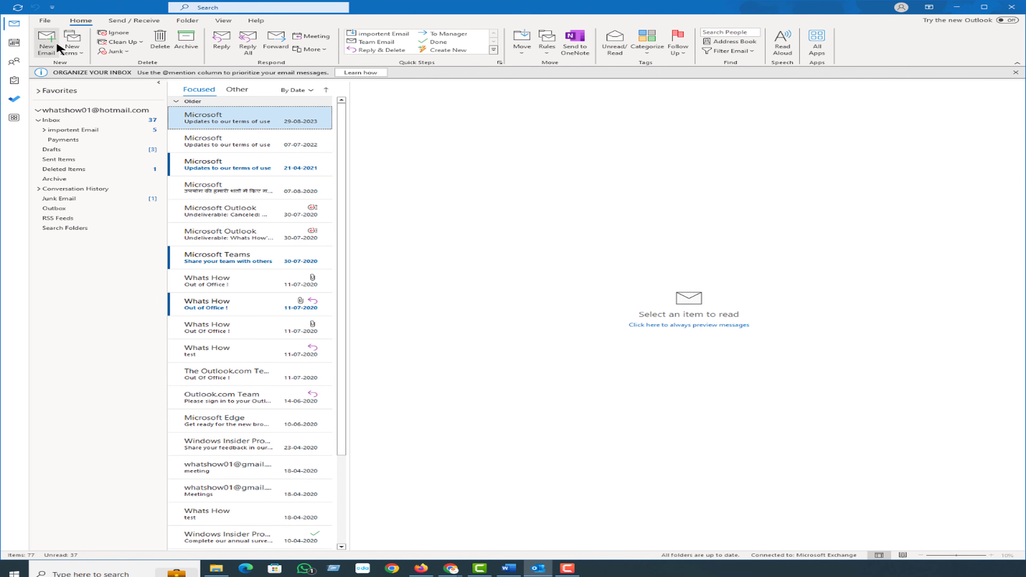
{"action": "left_click", "coordinate": [58, 49]}
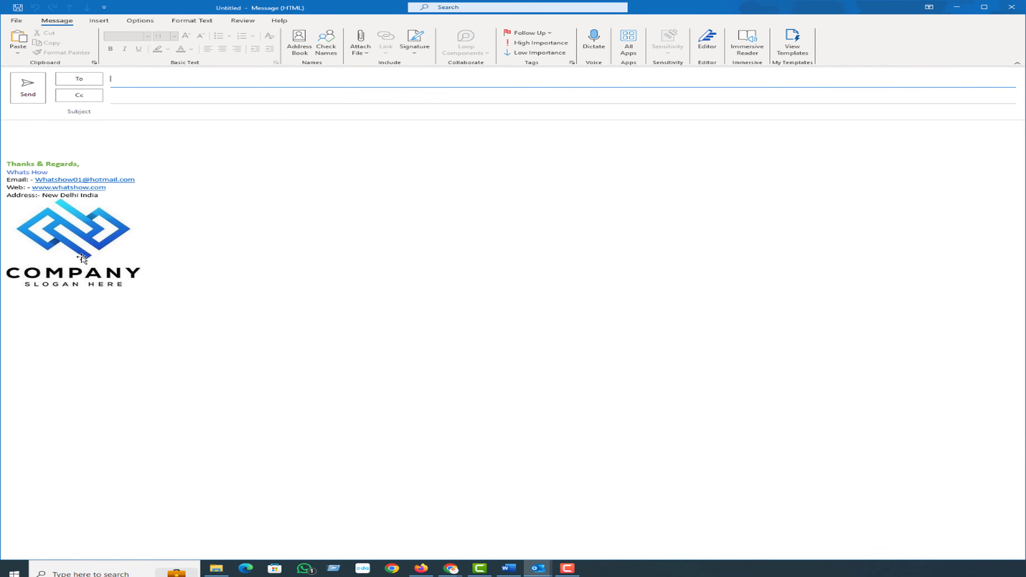
Examine the signature text and company logo inserted in the new message body.
{"action": "left_click", "coordinate": [59, 227]}
{"action": "left_click", "coordinate": [36, 149]}
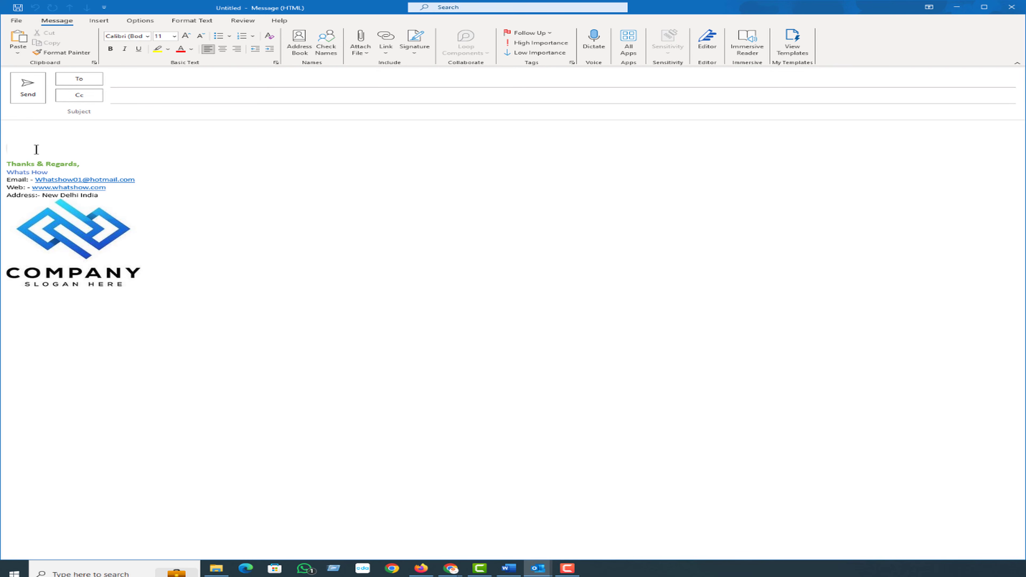
{"action": "left_click", "coordinate": [146, 79]}
{"action": "left_click", "coordinate": [500, 209]}
{"action": "mouse_move", "coordinate": [148, 284]}
{"action": "left_mouse_down"}
{"action": "mouse_move", "coordinate": [133, 242]}
{"action": "mouse_move", "coordinate": [4, 180]}
{"action": "mouse_move", "coordinate": [3, 166]}
{"action": "left_mouse_up"}
{"action": "left_click", "coordinate": [168, 298]}
{"action": "left_click", "coordinate": [78, 251]}
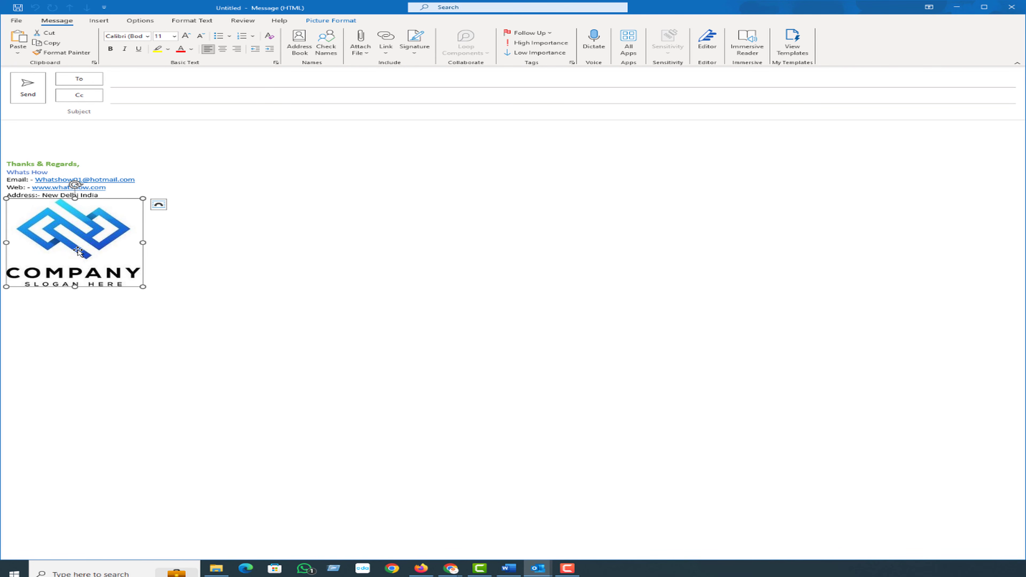